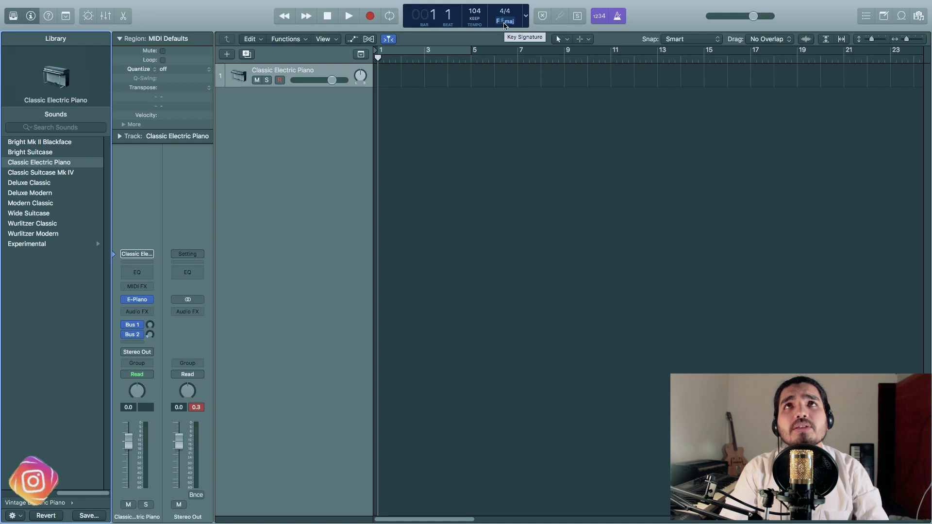
Choose F# major as the project key signature and play the empty project briefly to hear the metronome.
{"action": "left_click", "coordinate": [504, 24]}
{"action": "scroll", "coordinate": [519, 60], "scroll_direction": "up", "scroll_amount": 3}
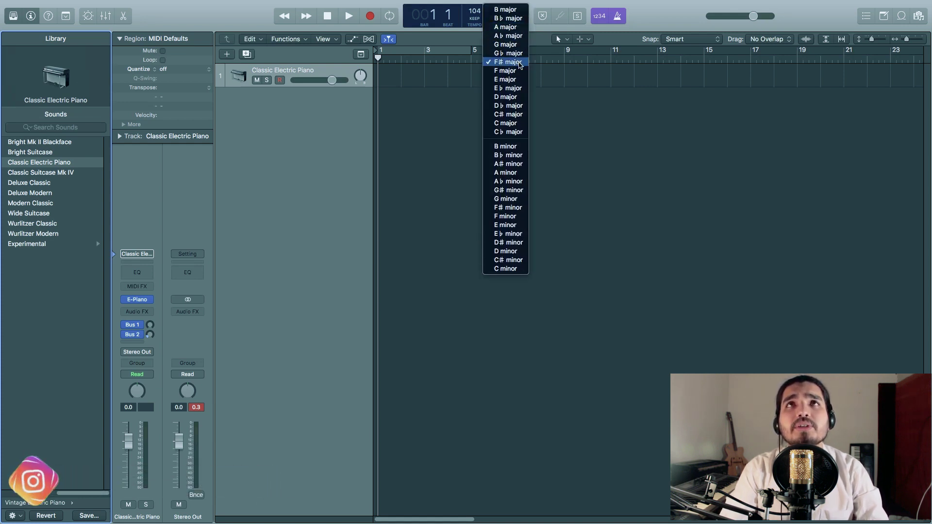
{"action": "left_click", "coordinate": [520, 62]}
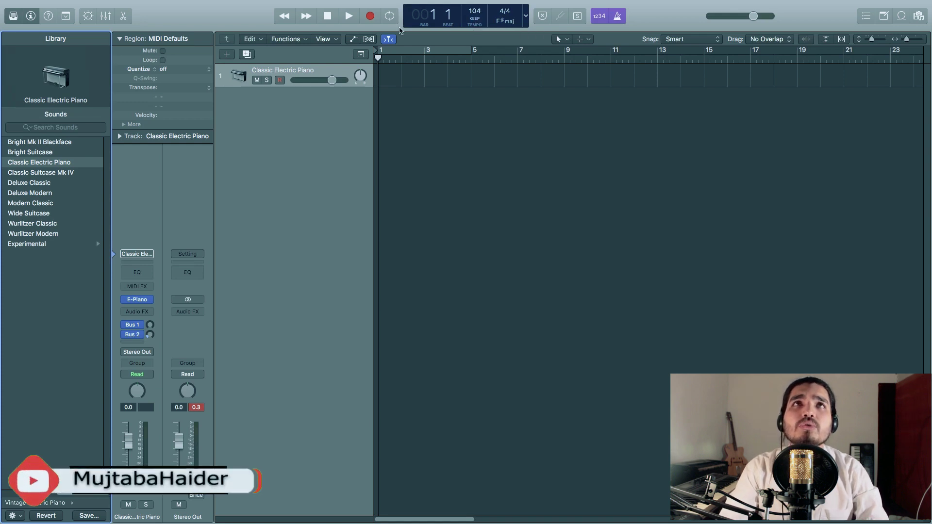
{"action": "left_click", "coordinate": [350, 16]}
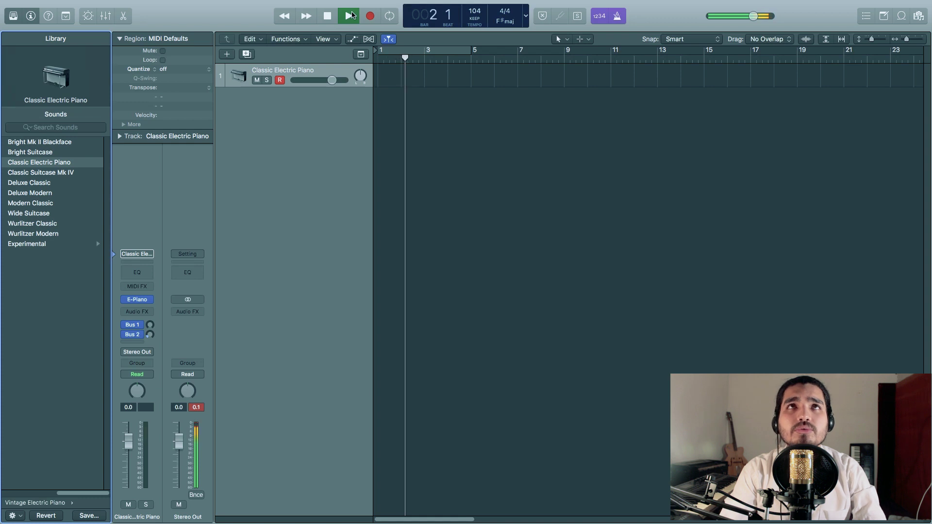
{"action": "left_click", "coordinate": [333, 20]}
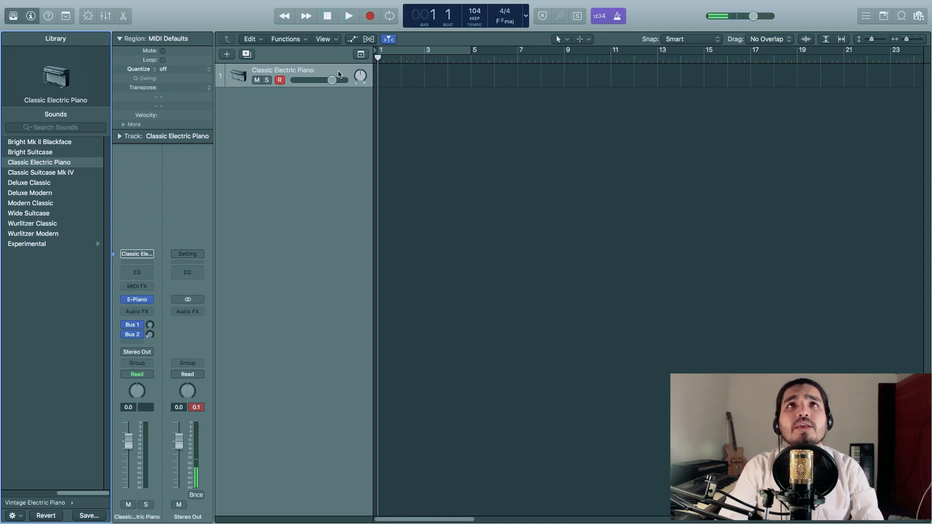
Open the Loop Browser and filter the loops by the All Drums and Beats instrument categories.
{"action": "left_click", "coordinate": [899, 16]}
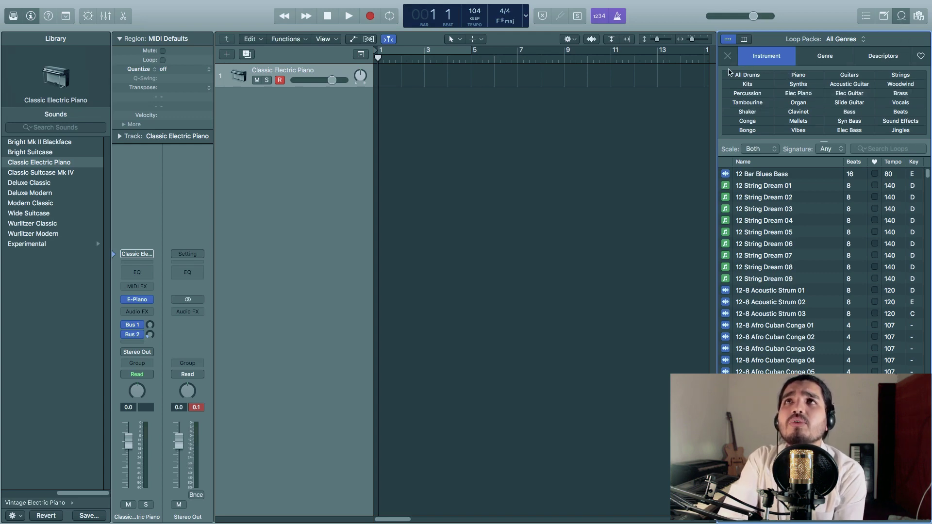
{"action": "left_click", "coordinate": [747, 76]}
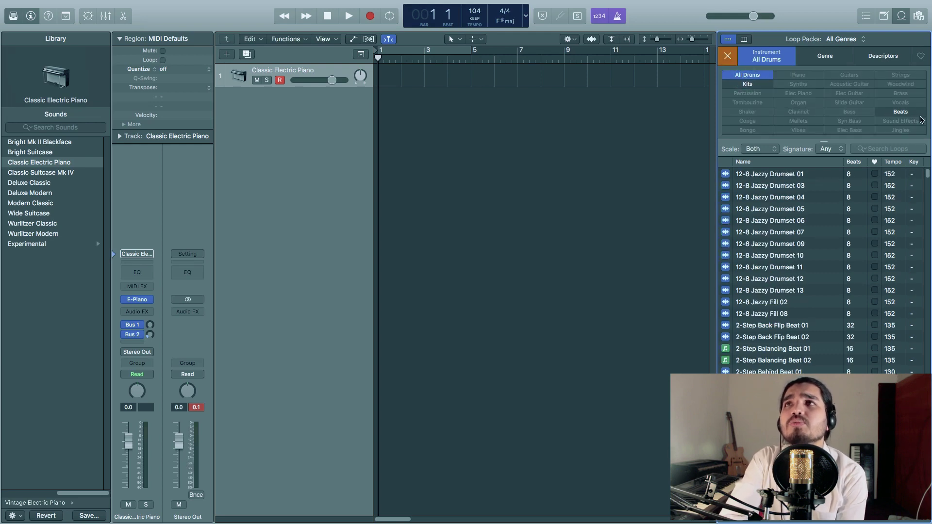
{"action": "left_click", "coordinate": [912, 114]}
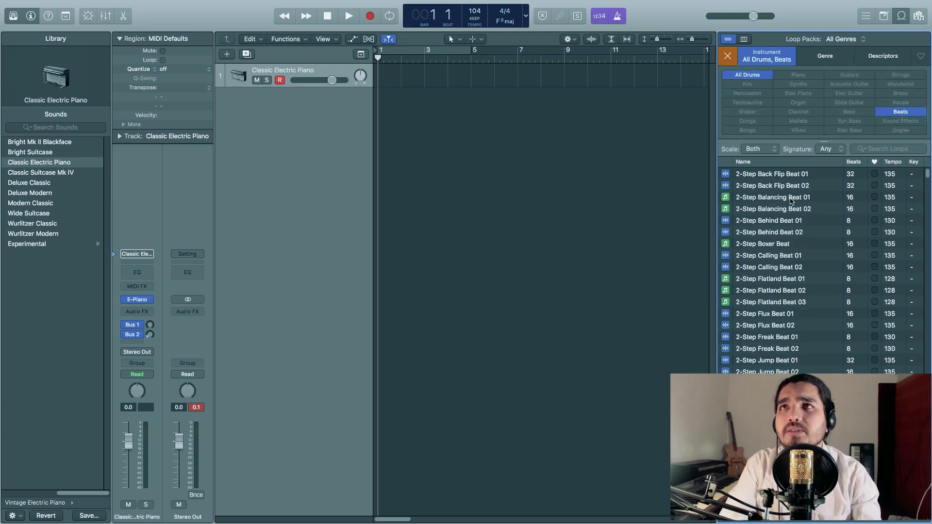
Audition the loops 2-Step Balancing Beat 01, 2-Step Balancing Beat 02 and 2-Step Behind Beat 02.
{"action": "left_click", "coordinate": [791, 198]}
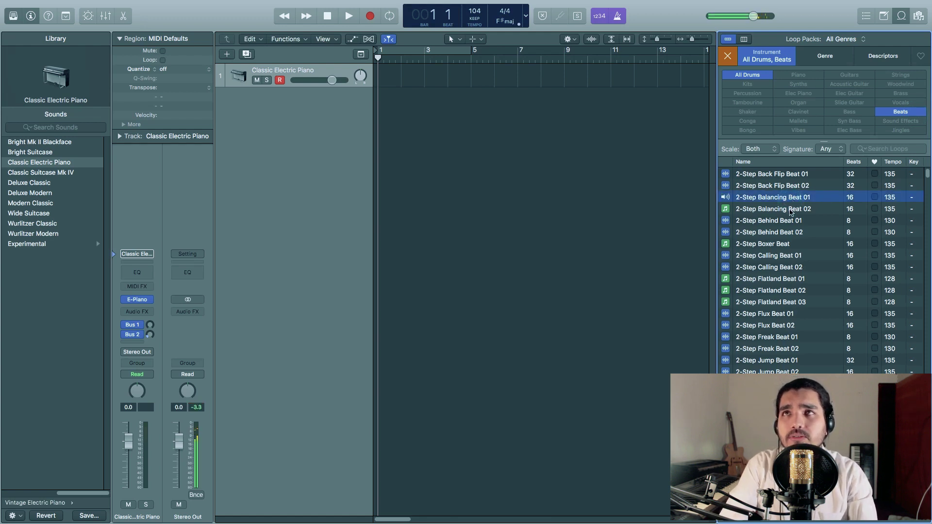
{"action": "left_click", "coordinate": [791, 210]}
{"action": "left_click", "coordinate": [779, 233]}
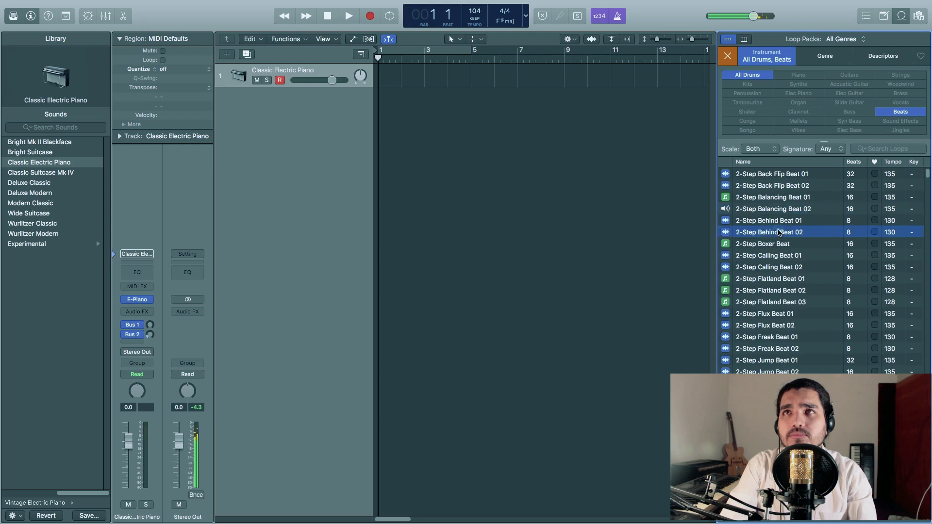
{"action": "left_click", "coordinate": [778, 233]}
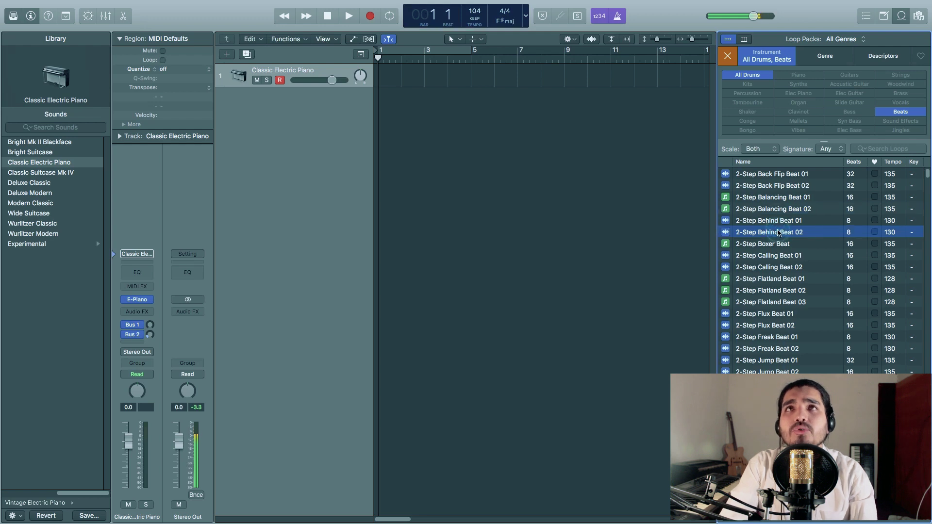
Restrict the drum loops to the 4/4 time signature.
{"action": "mouse_move", "coordinate": [502, 7]}
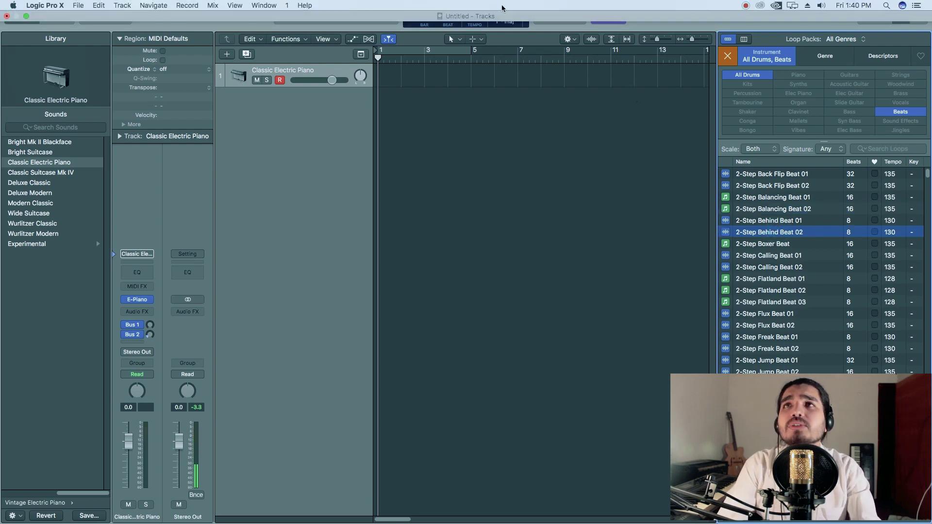
{"action": "left_click", "coordinate": [838, 147]}
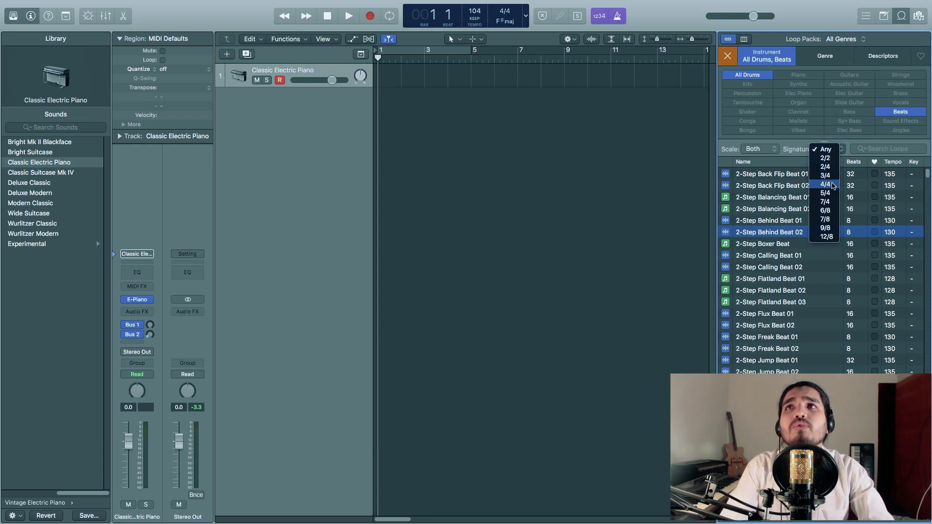
{"action": "left_click", "coordinate": [833, 184]}
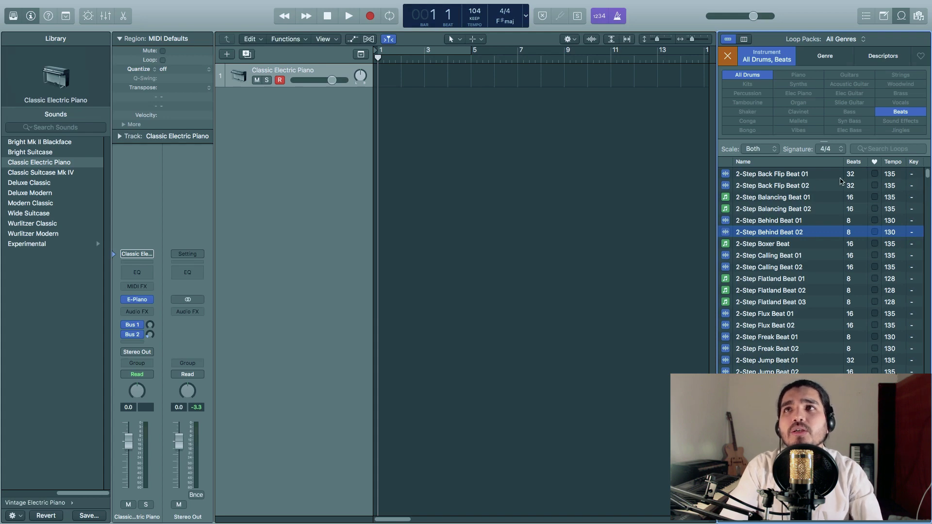
Audition further 4/4 drum loops, including 2-Step Calling Beat 02, Analog Drum Machine 85, Auto-wah Sample Topper and Aurora Beat.
{"action": "left_click", "coordinate": [782, 268]}
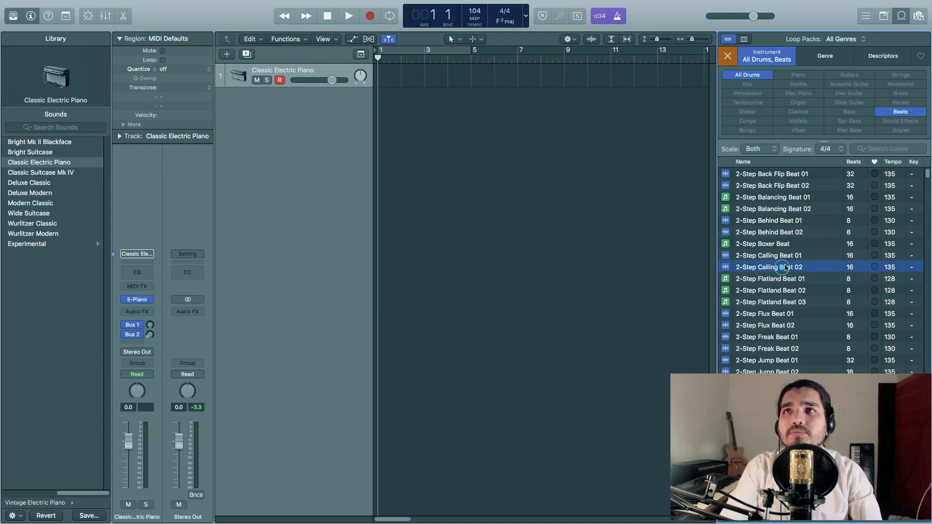
{"action": "left_click", "coordinate": [766, 326]}
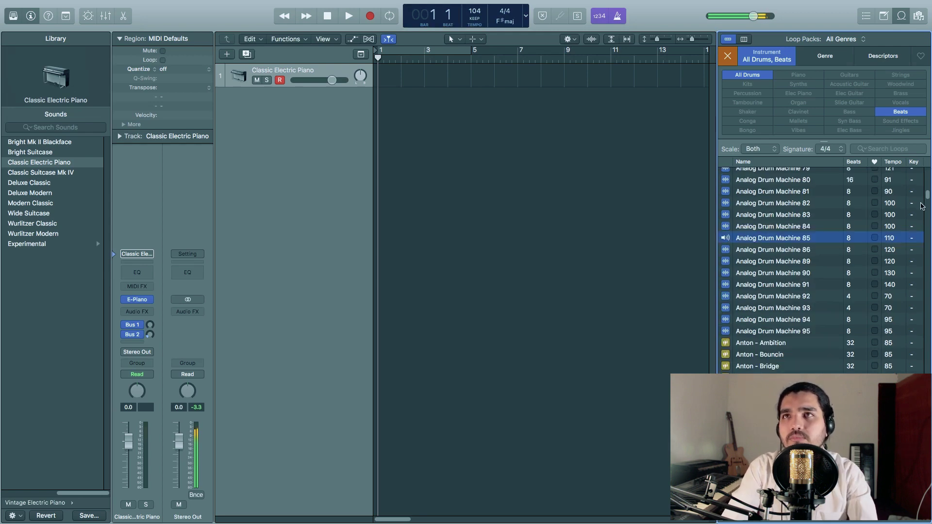
{"action": "scroll", "coordinate": [927, 199], "scroll_direction": "down", "scroll_amount": 5}
{"action": "left_click", "coordinate": [779, 267]}
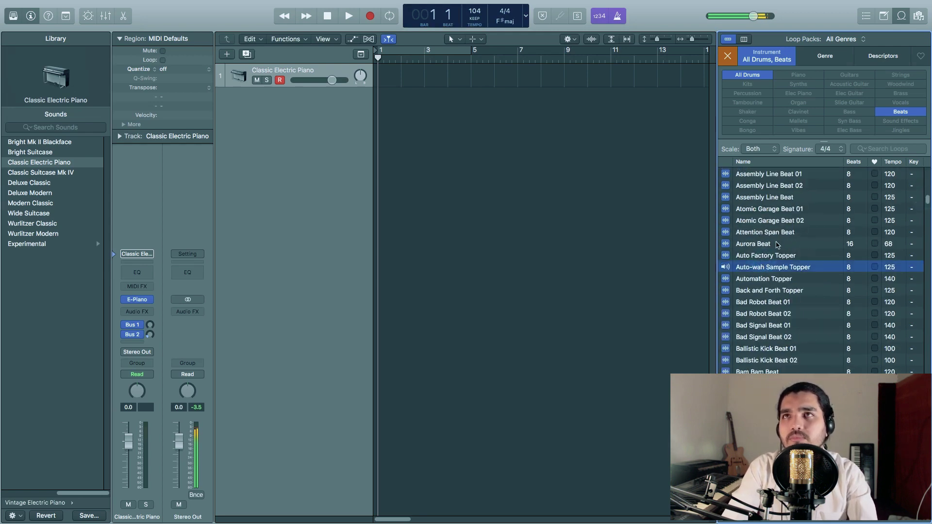
{"action": "left_click", "coordinate": [777, 244]}
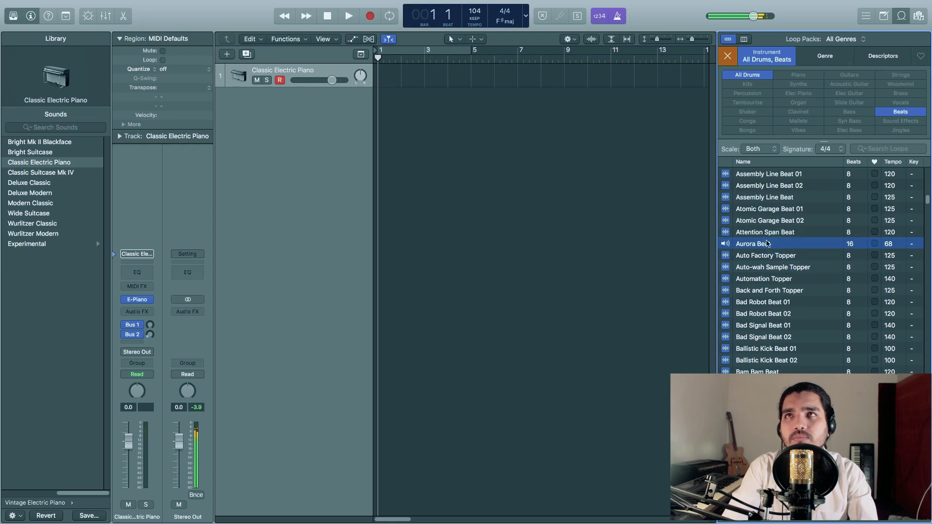
{"action": "left_click", "coordinate": [764, 244]}
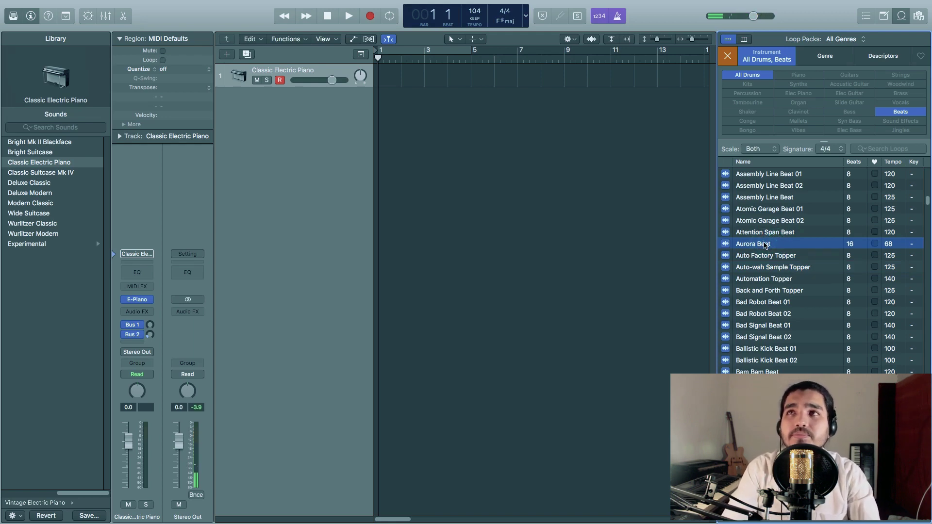
{"action": "left_click", "coordinate": [766, 246]}
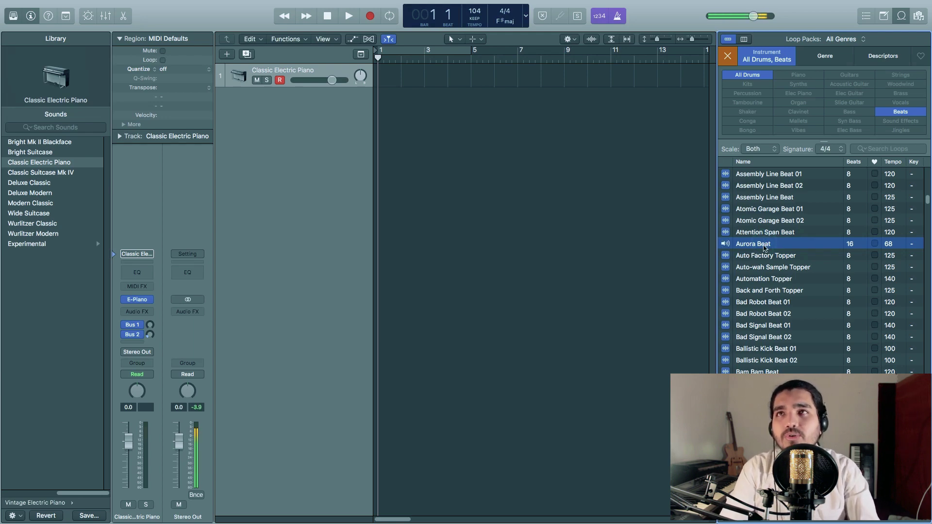
{"action": "left_click", "coordinate": [765, 247]}
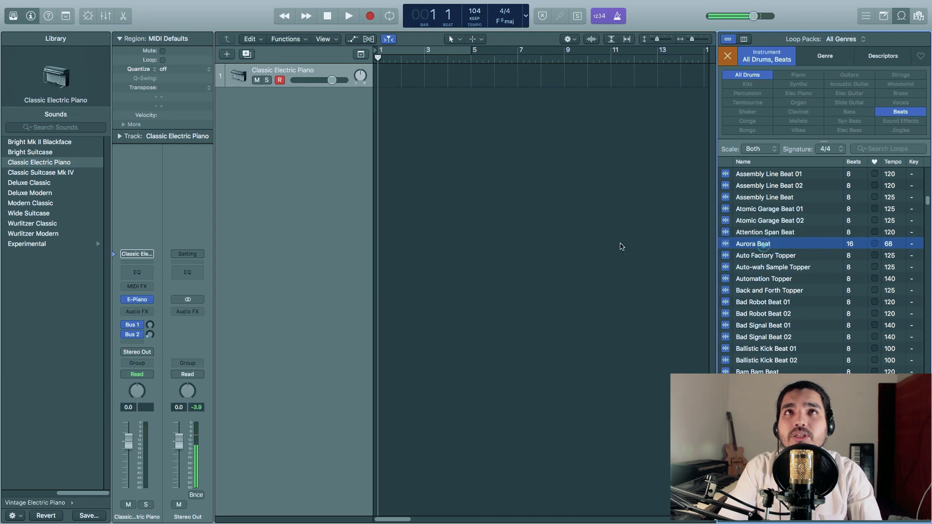
Add the Aurora Beat loop on a new track starting at bar 1, importing its tempo information, and play it back.
{"action": "left_click_drag", "start_coordinate": [622, 246], "coordinate": [386, 127]}
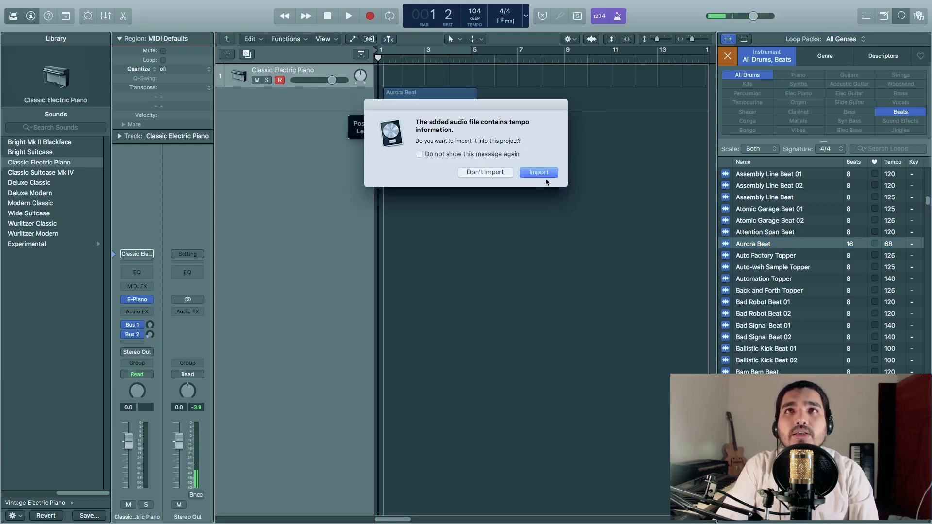
{"action": "left_click", "coordinate": [539, 173]}
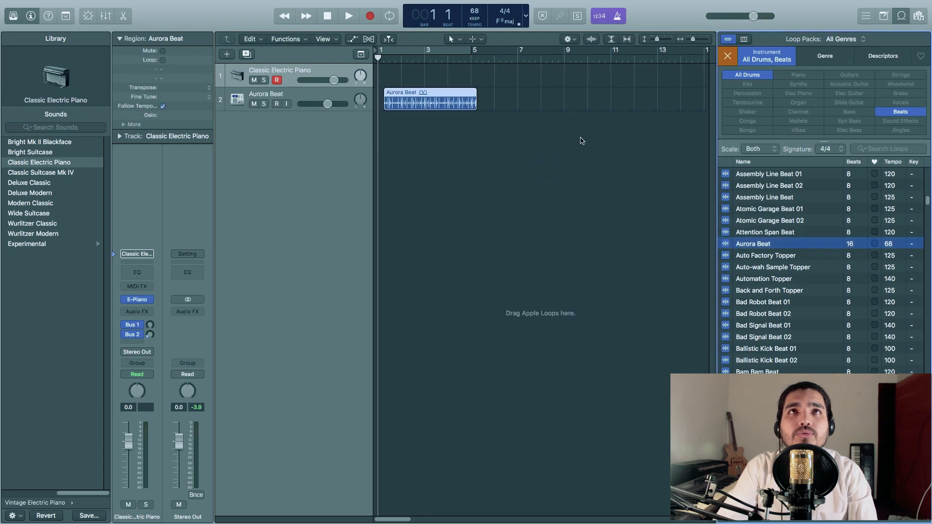
{"action": "left_click_drag", "start_coordinate": [421, 92], "coordinate": [415, 92]}
{"action": "key", "text": "space"}
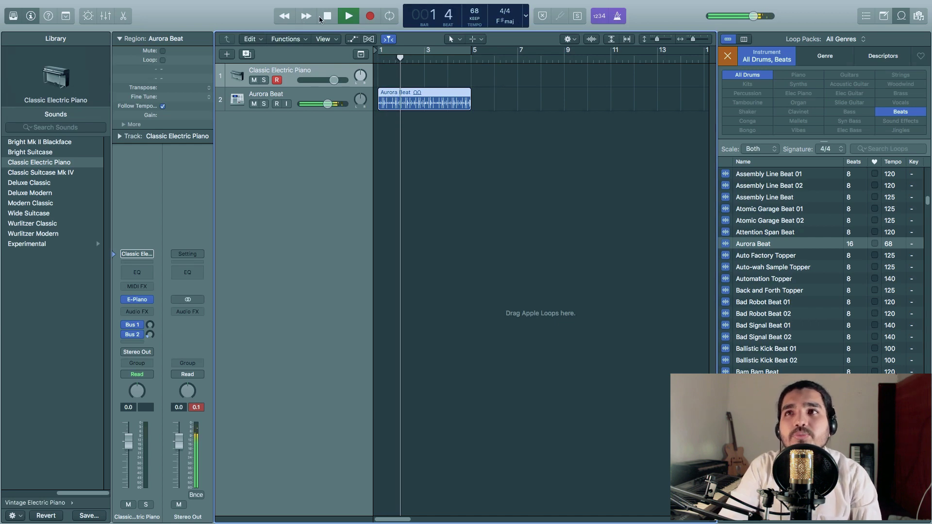
{"action": "left_click", "coordinate": [327, 17]}
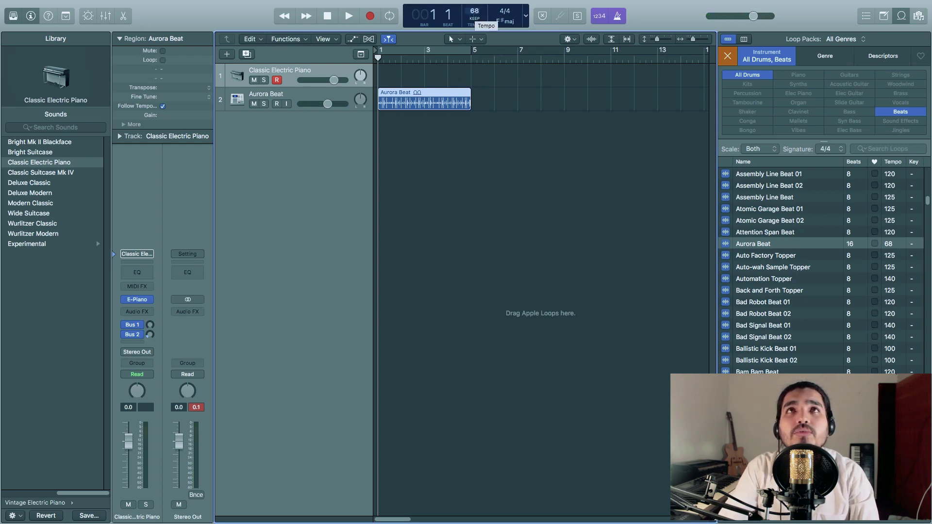
Set the project tempo to 104 and deselect the Aurora Beat region.
{"action": "left_click_drag", "start_coordinate": [475, 13], "coordinate": [475, 6]}
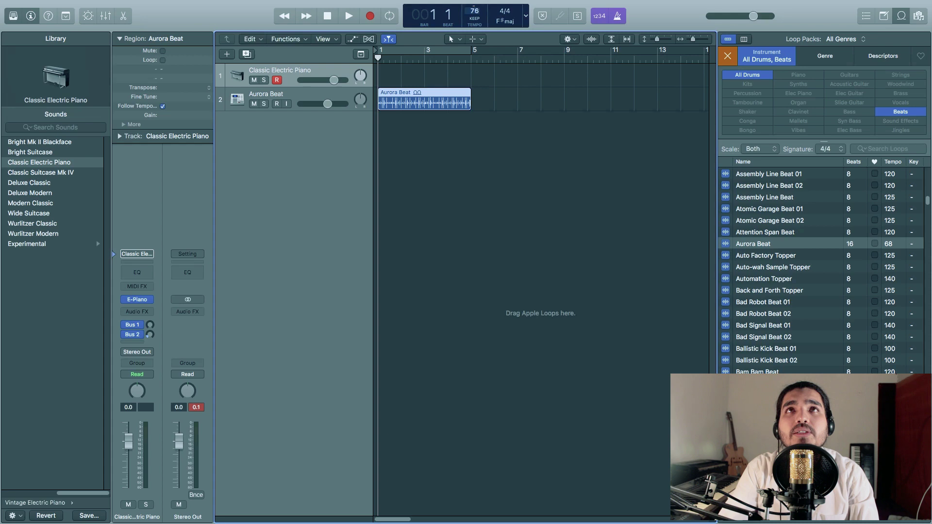
{"action": "double_click", "coordinate": [475, 9]}
{"action": "type", "text": "104"}
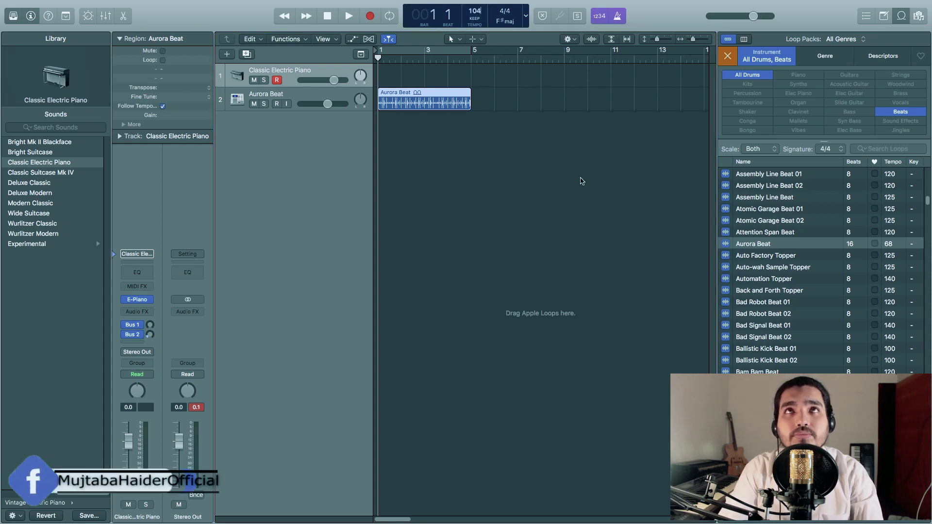
{"action": "left_click", "coordinate": [569, 141]}
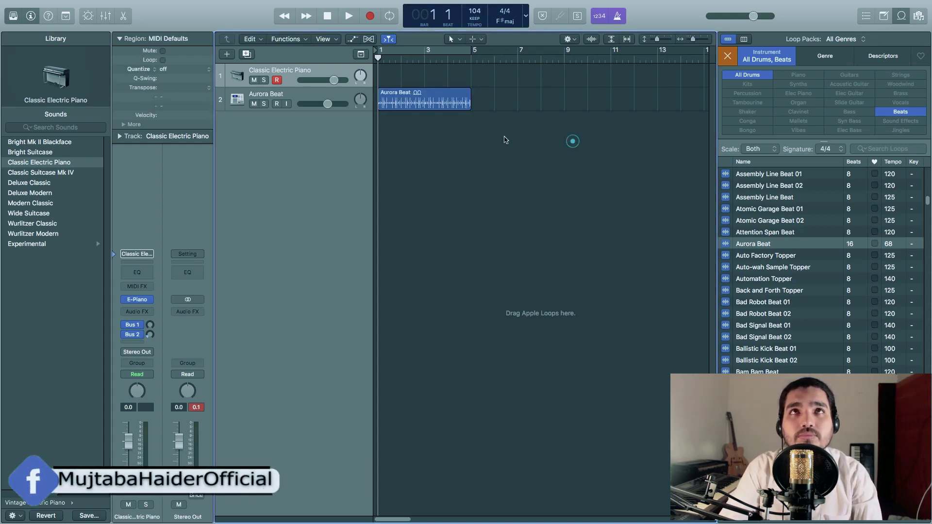
Play the Aurora Beat region through to the end of bar 4 and return the playhead to the start.
{"action": "key", "text": "space"}
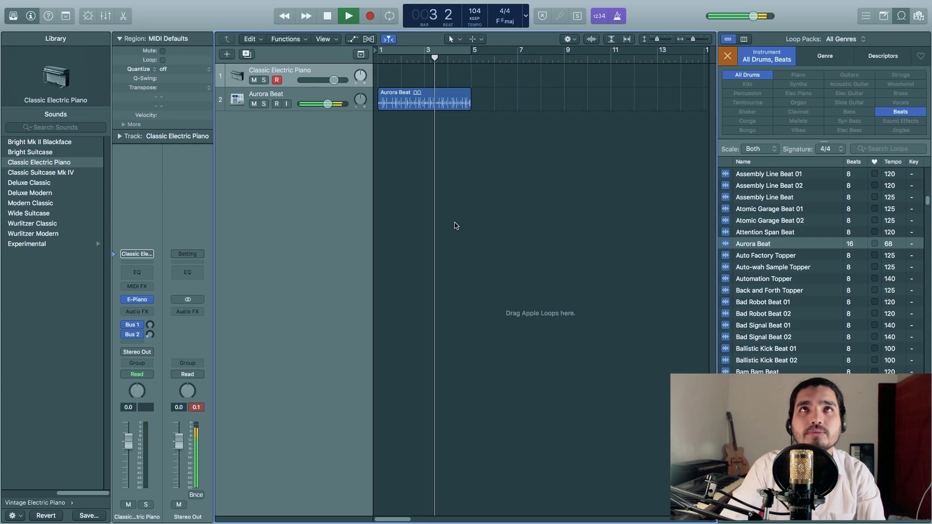
{"action": "left_click", "coordinate": [327, 16]}
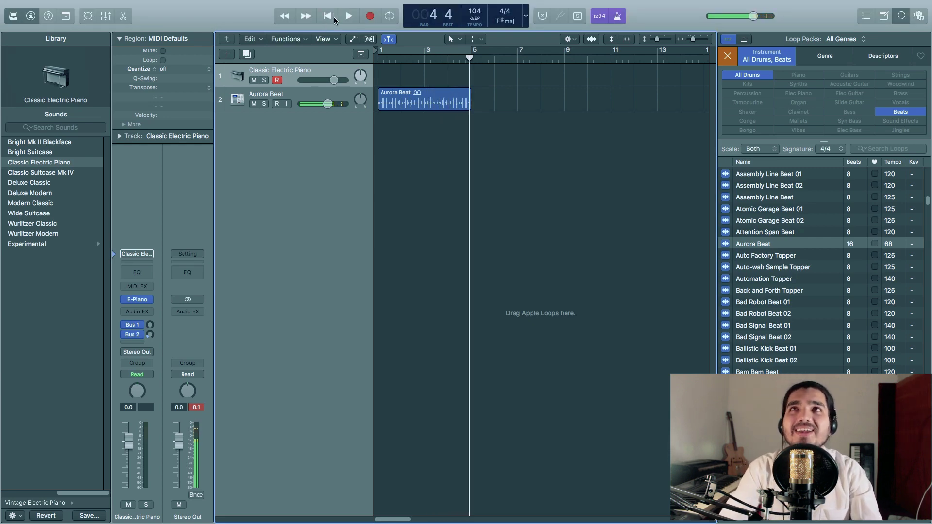
{"action": "left_click", "coordinate": [327, 16]}
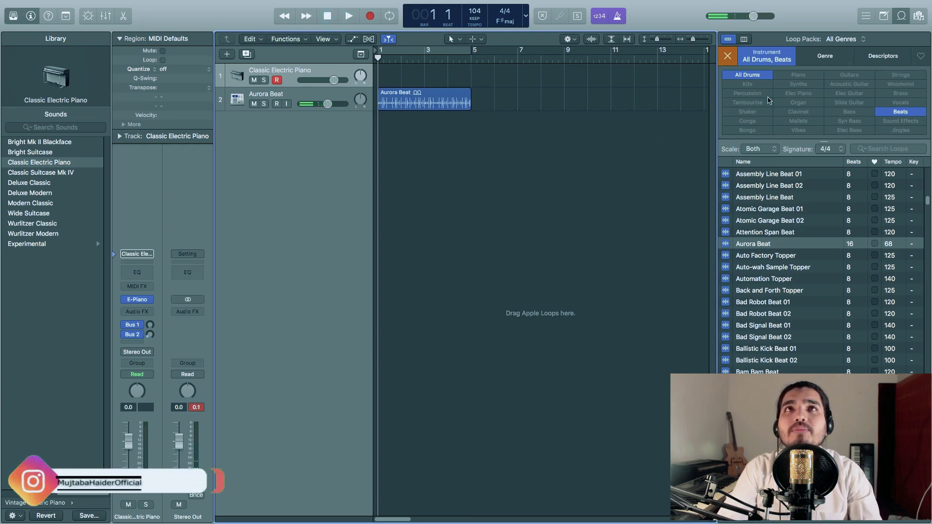
Close the Loop Browser and try the Arpeggiator Synth Basics patches 1970s Analog Arp and Alien Language on the electric piano track.
{"action": "key", "text": "o"}
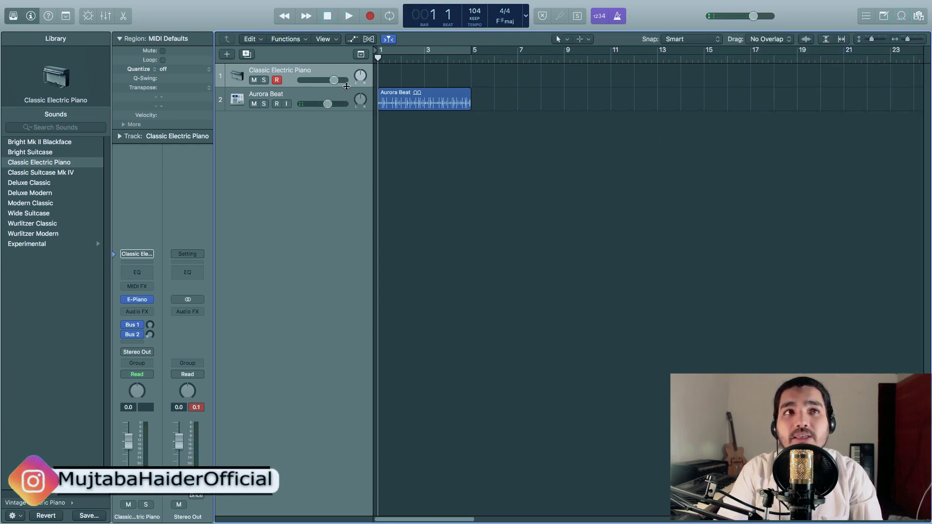
{"action": "left_click", "coordinate": [49, 502]}
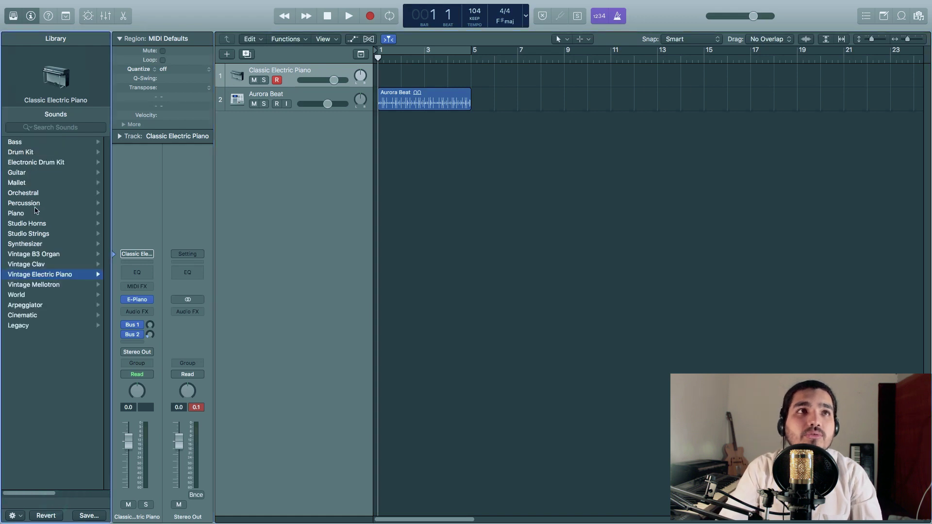
{"action": "left_click", "coordinate": [49, 306]}
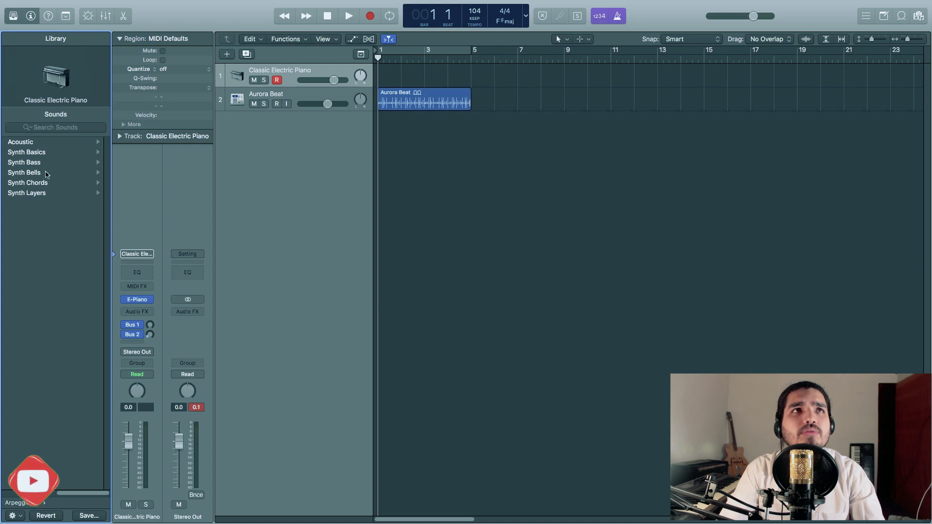
{"action": "left_click", "coordinate": [50, 152]}
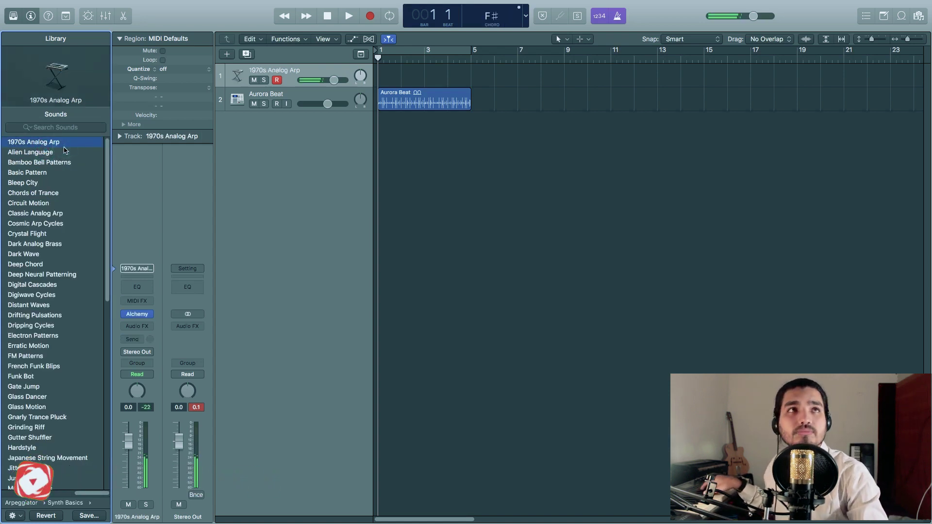
{"action": "left_click", "coordinate": [64, 151]}
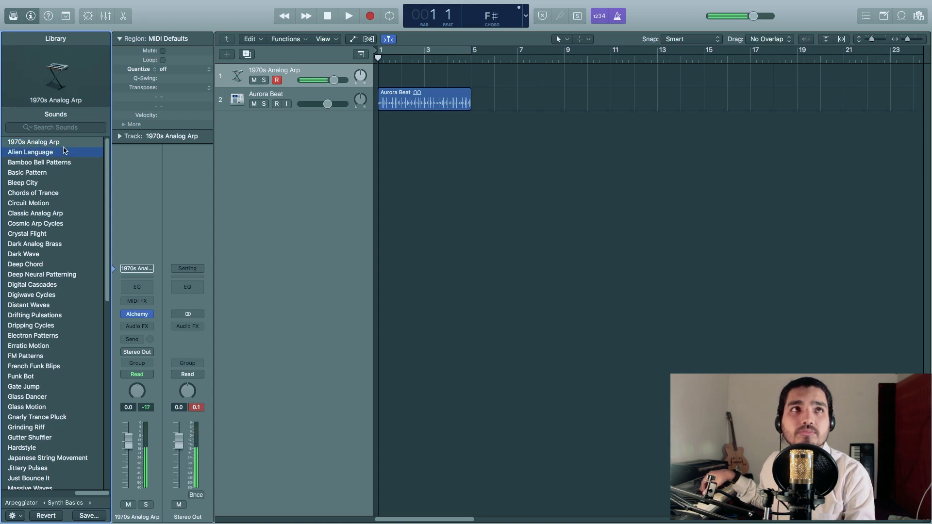
Audition more Synth Basics arpeggiator patches on track 1, including Cosmic Arp Cycles and Classic Analog Arp.
{"action": "key", "text": "Down"}
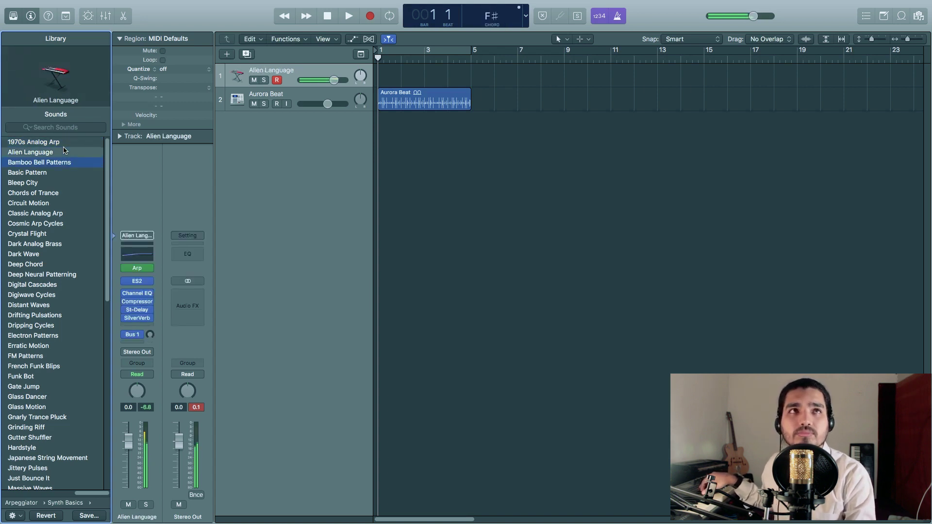
{"action": "key", "text": "Down"}
{"action": "key", "text": "Down"}
{"action": "key", "text": "Down"}
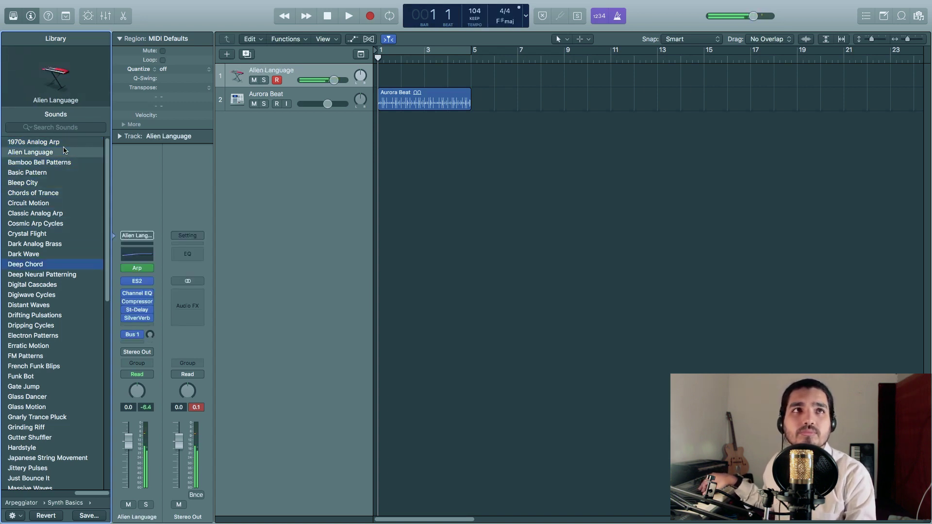
{"action": "key", "text": "Up"}
{"action": "key", "text": "Up"}
{"action": "key", "text": "Up"}
{"action": "key", "text": "Up"}
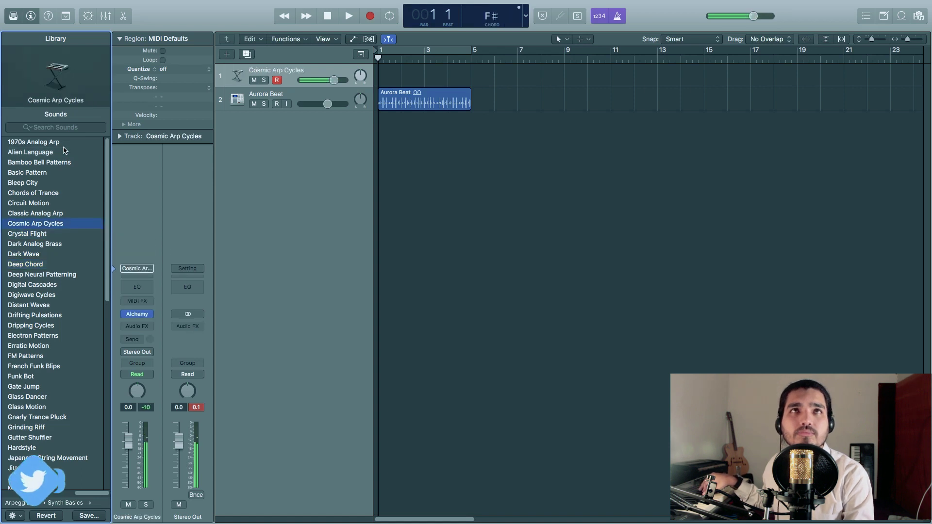
{"action": "key", "text": "Up"}
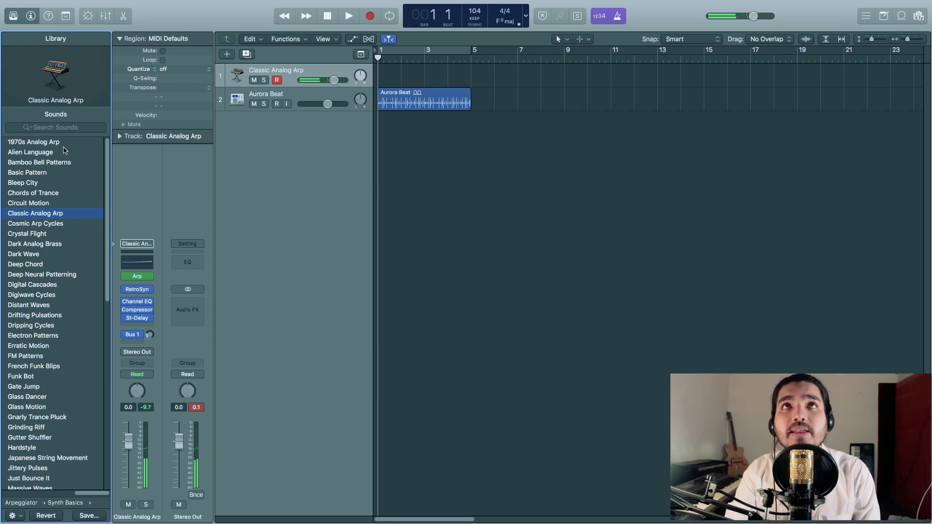
Enable a cycle range over bars 1 to 4 and play the Aurora Beat loop with the Classic Analog Arp track selected.
{"action": "left_click", "coordinate": [425, 54]}
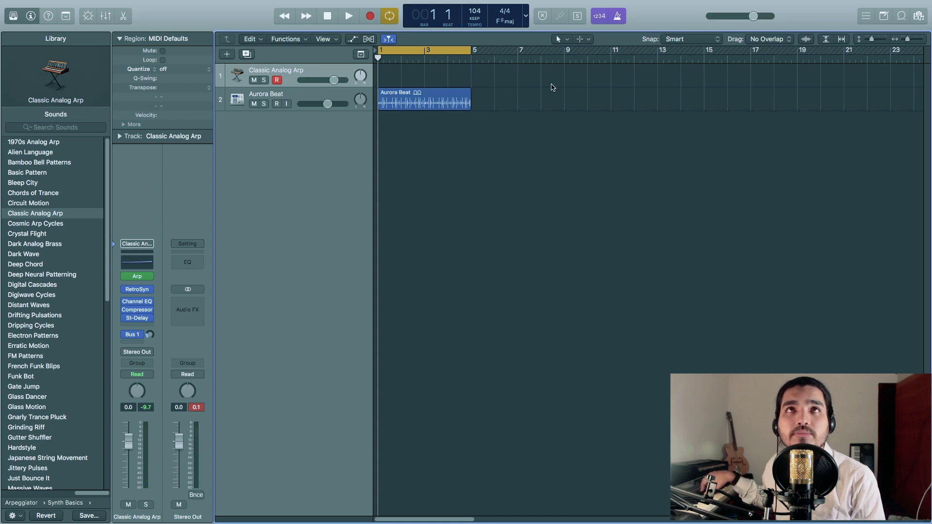
{"action": "key", "text": "space"}
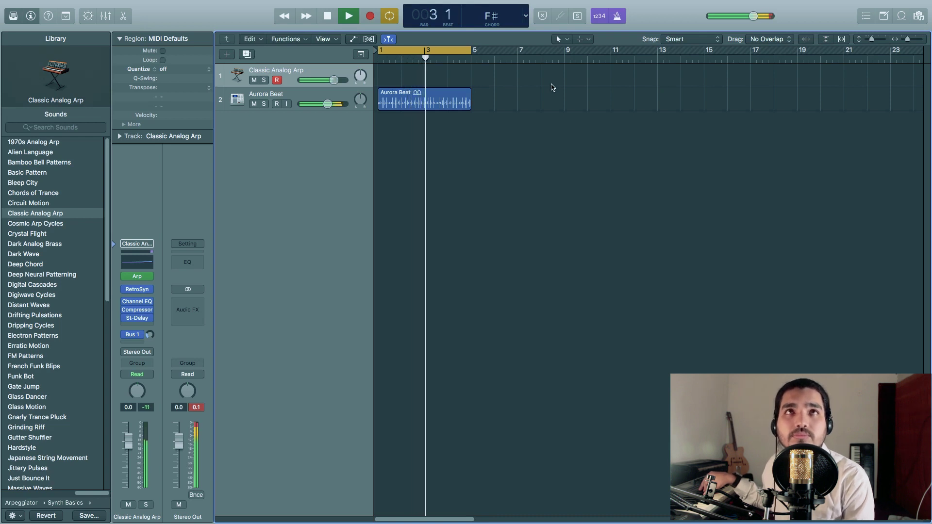
{"action": "key", "text": "Down"}
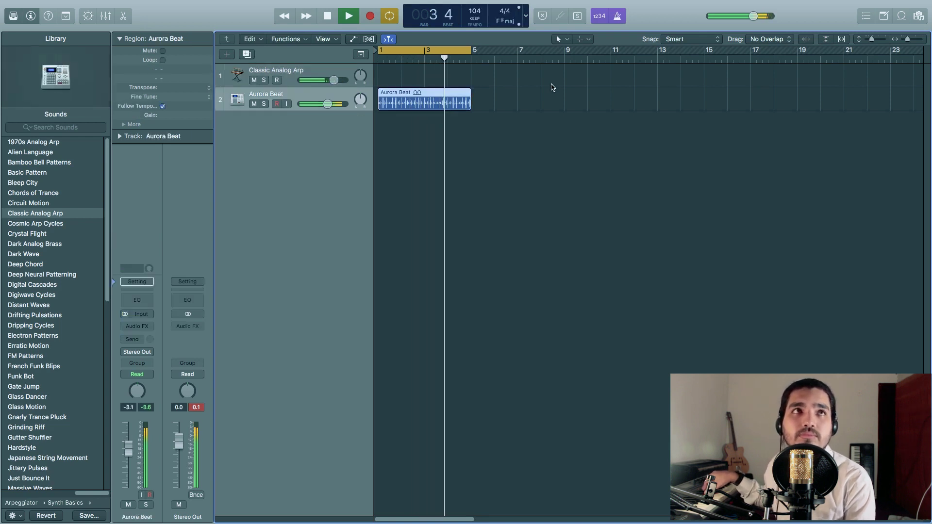
{"action": "key", "text": "Up"}
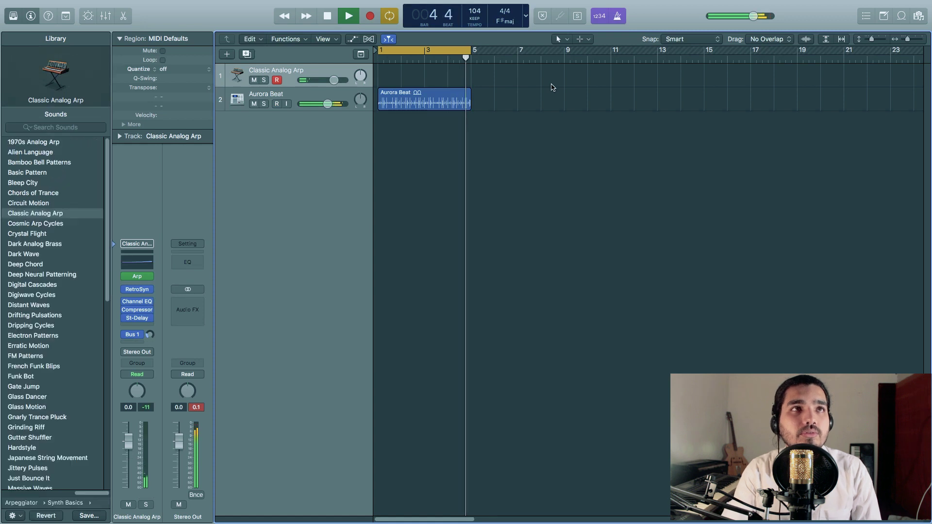
Audition Cosmic Arp Cycles, Crystal Flight and Dark Wave over the playing loop and load the Deep Neural Patterning patch on track 1.
{"action": "left_click", "coordinate": [57, 226]}
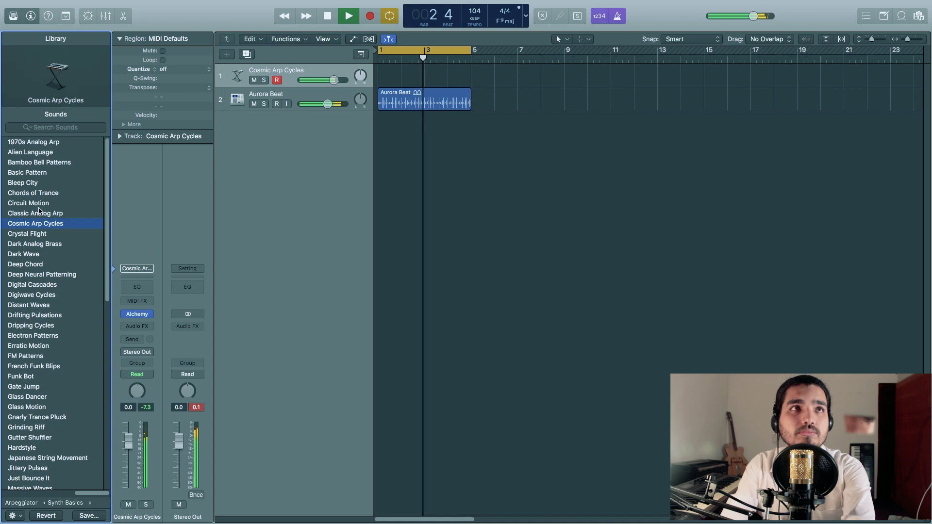
{"action": "left_click", "coordinate": [43, 235]}
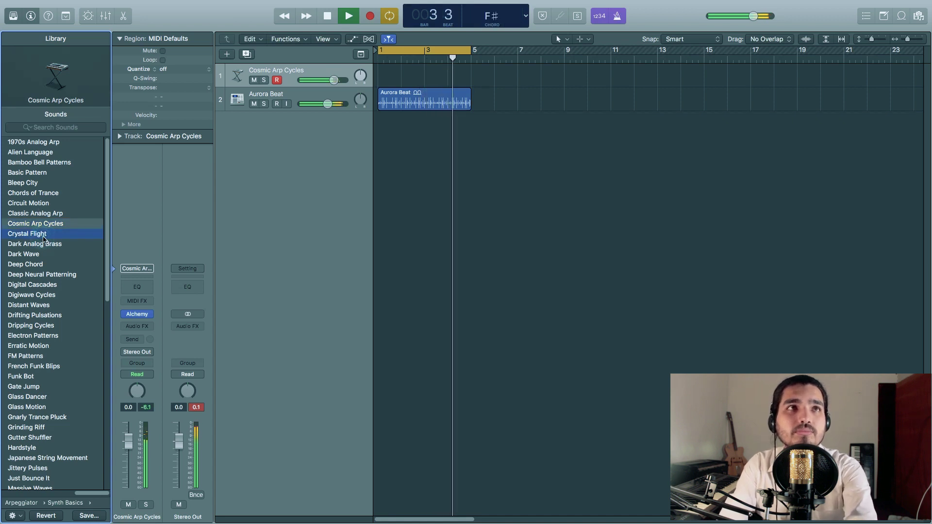
{"action": "left_click", "coordinate": [49, 254]}
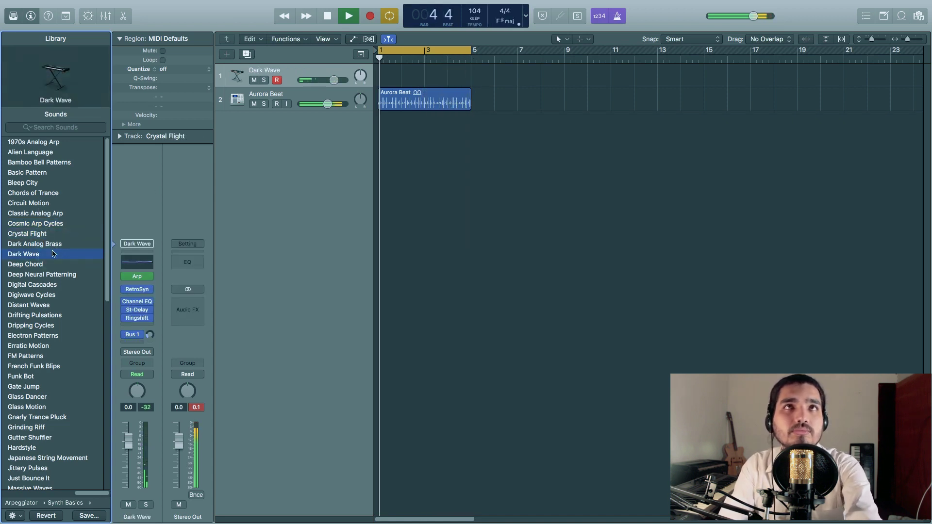
{"action": "left_click", "coordinate": [47, 275]}
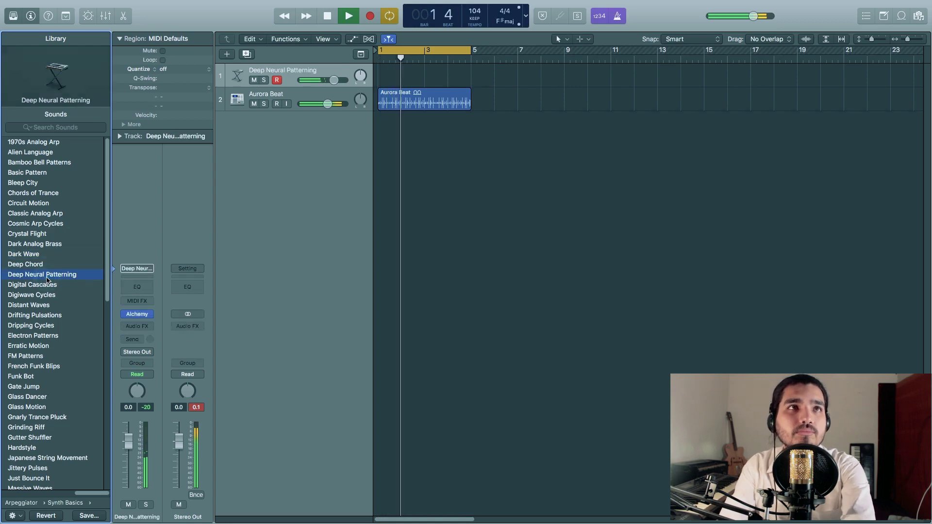
{"action": "mouse_move", "coordinate": [107, 260]}
{"action": "left_mouse_down"}
{"action": "mouse_move", "coordinate": [108, 286]}
{"action": "mouse_move", "coordinate": [109, 271]}
{"action": "left_mouse_up"}
{"action": "left_click", "coordinate": [113, 270]}
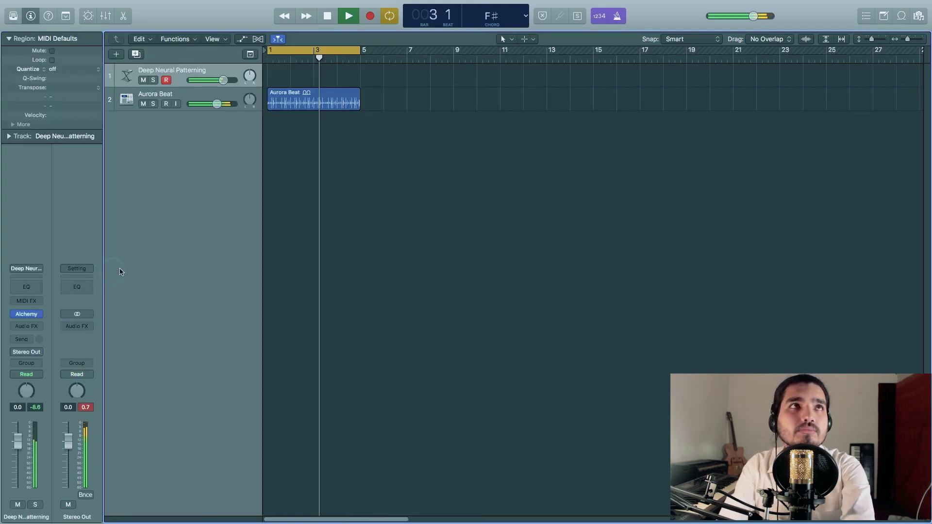
{"action": "left_click", "coordinate": [13, 15]}
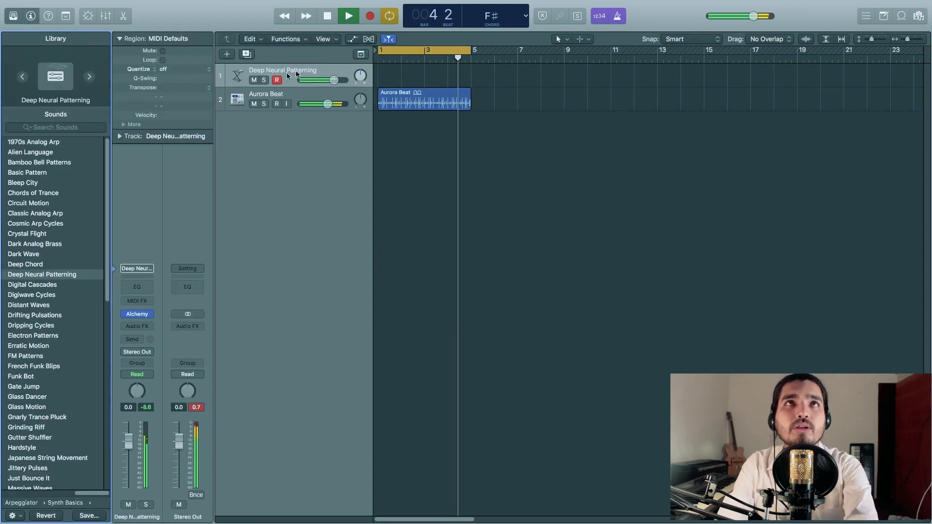
Record a held F# chord over bars 1 to 4 on the Deep Neural Patterning track and turn off the cycle range.
{"action": "left_click", "coordinate": [329, 19]}
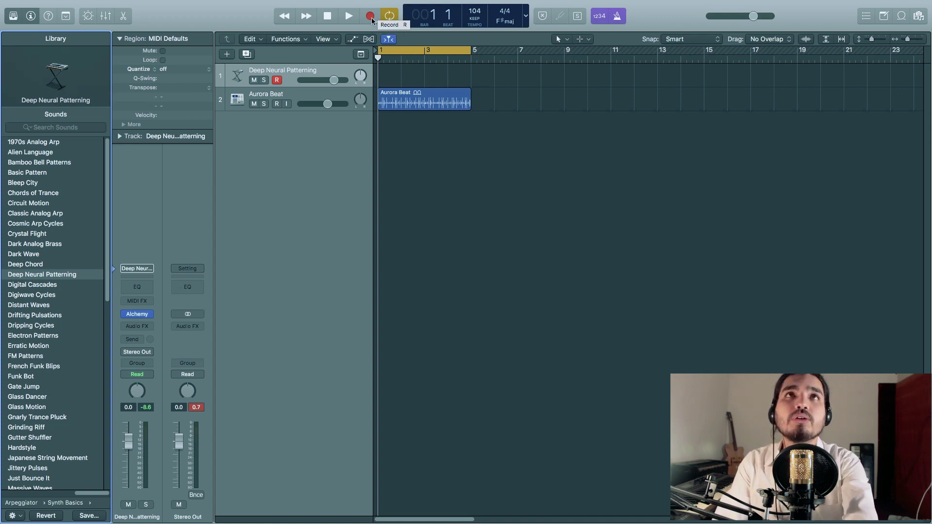
{"action": "left_click", "coordinate": [371, 17]}
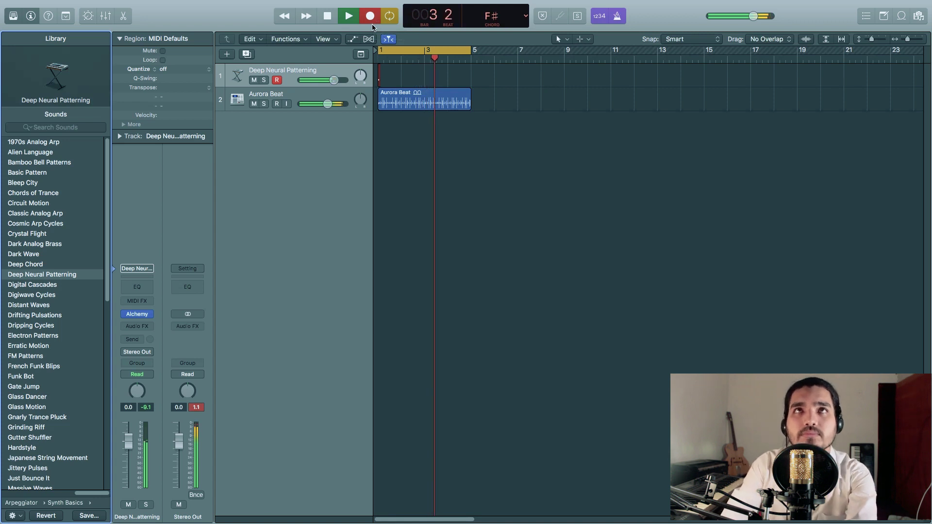
{"action": "left_click", "coordinate": [335, 19]}
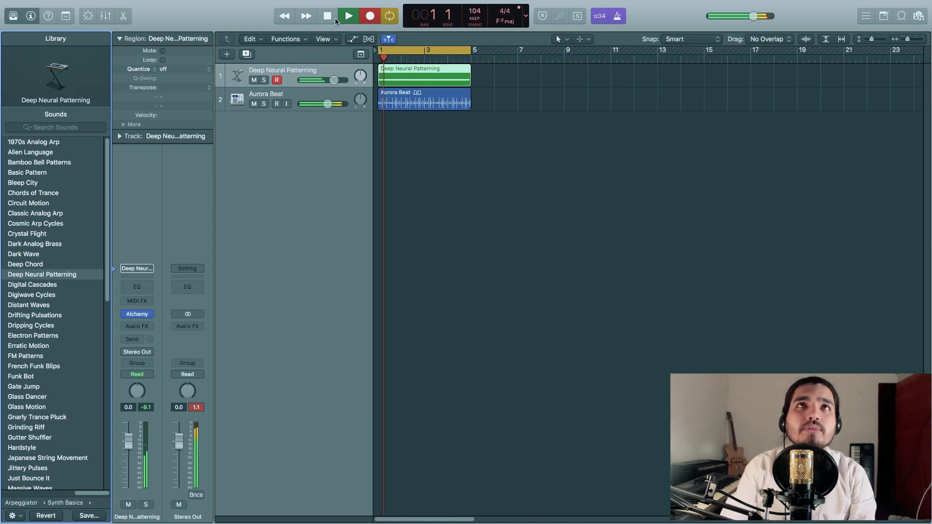
{"action": "left_click", "coordinate": [333, 17]}
{"action": "left_click", "coordinate": [447, 56]}
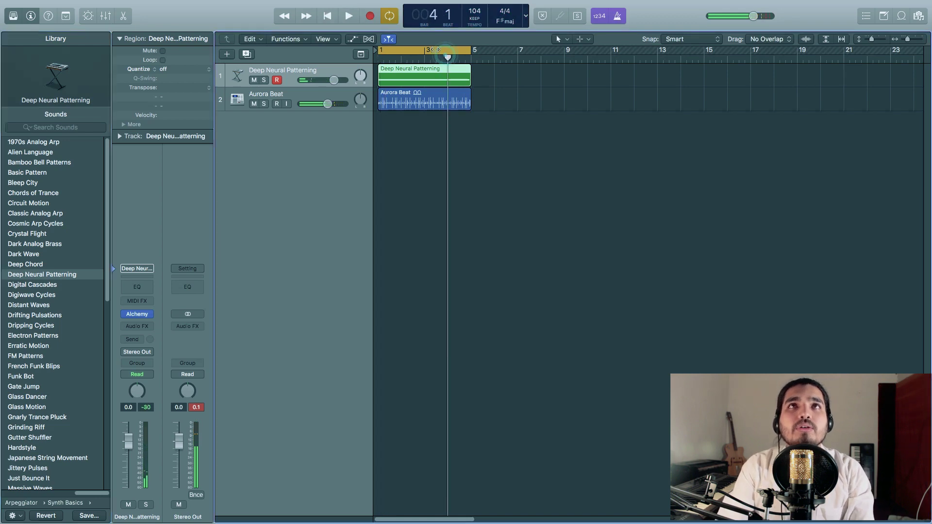
{"action": "left_click", "coordinate": [435, 48]}
Extend all three recorded chord notes to the end of bar 4 in the Piano Roll and close the editor.
{"action": "double_click", "coordinate": [435, 85]}
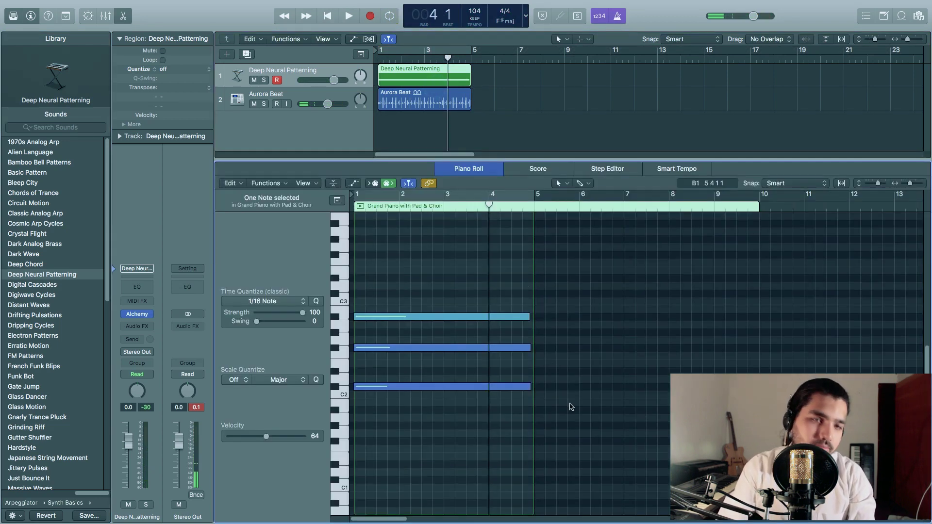
{"action": "left_click_drag", "start_coordinate": [506, 271], "coordinate": [424, 464]}
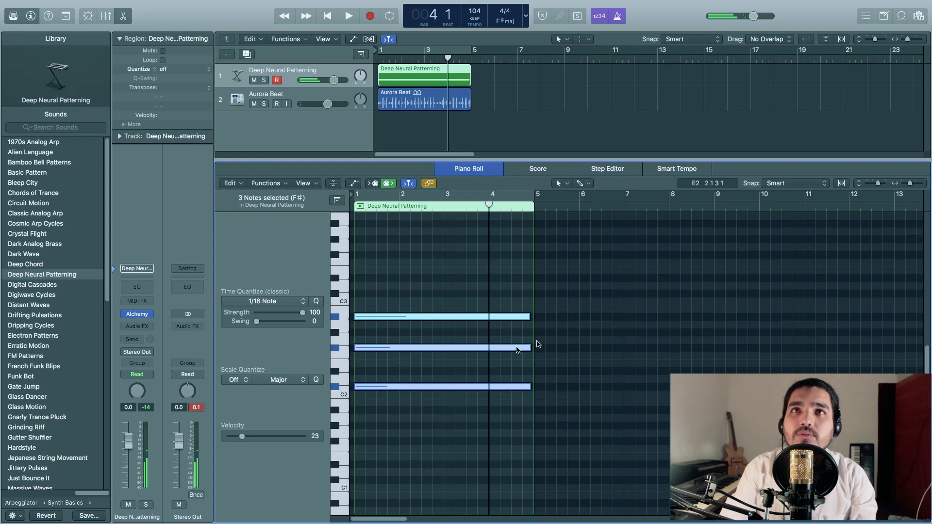
{"action": "left_click_drag", "start_coordinate": [531, 318], "coordinate": [534, 319]}
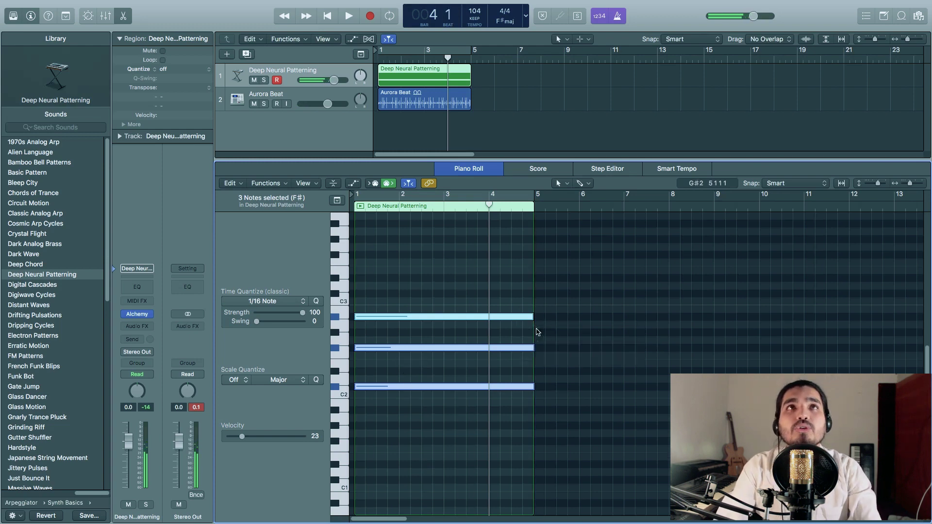
{"action": "key", "text": "e"}
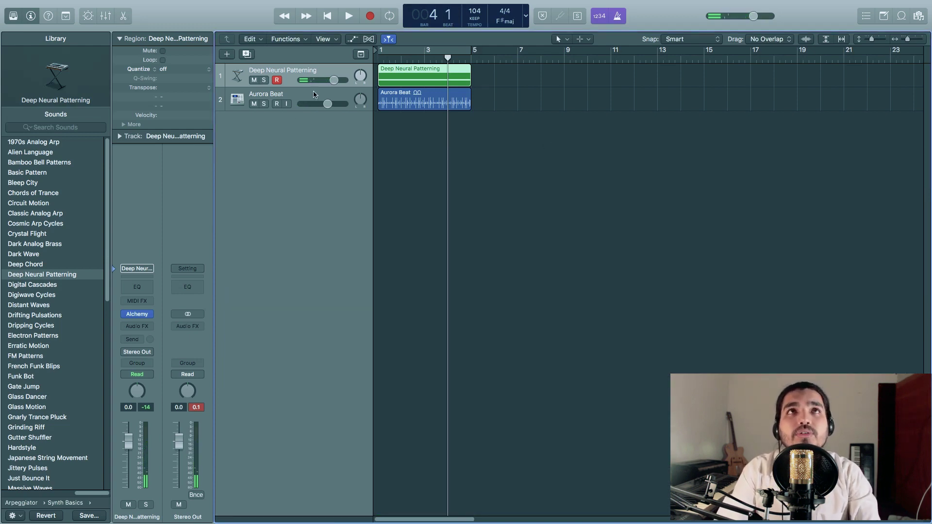
Set the Deep Neural Patterning track's volume to -6.6 dB and duplicate the track with a copy of its region at bar 1.
{"action": "left_click_drag", "start_coordinate": [336, 79], "coordinate": [324, 79]}
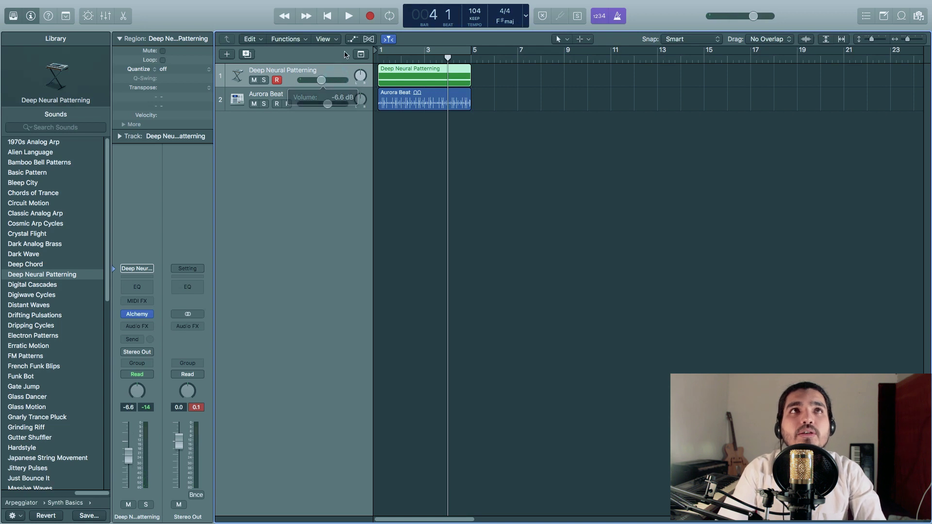
{"action": "left_click", "coordinate": [332, 17]}
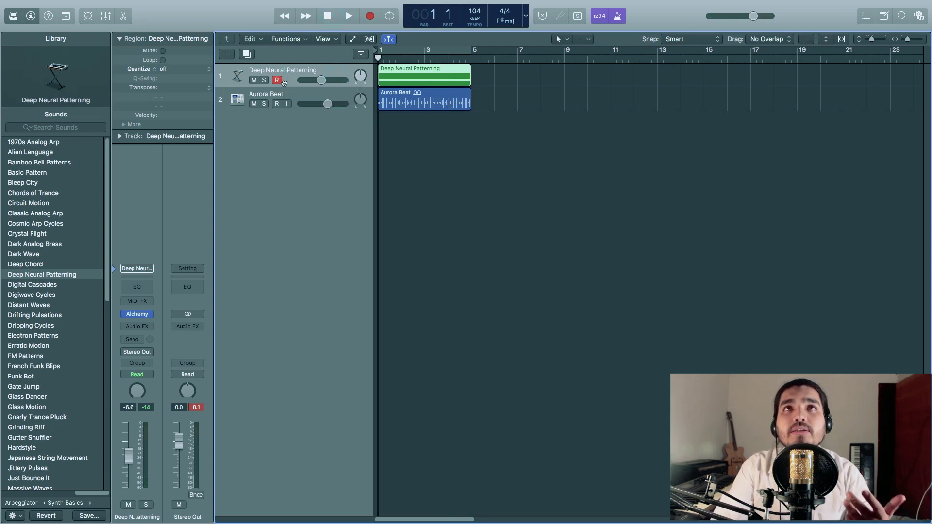
{"action": "left_click_drag", "start_coordinate": [284, 82], "coordinate": [284, 88]}
{"action": "left_click_drag", "start_coordinate": [399, 74], "coordinate": [401, 77]}
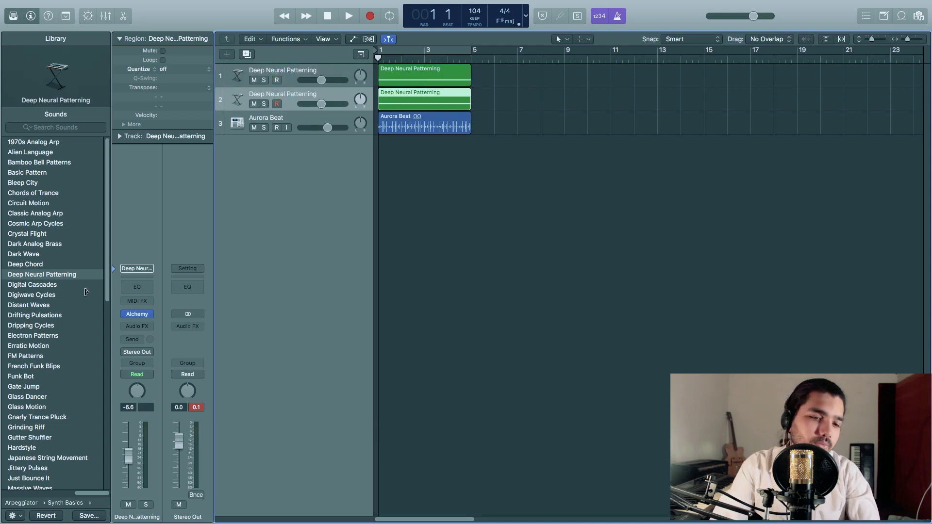
Try Digital Cascades, Digiwave Cycles, Distant Waves and Drifting Pulsations on the duplicated track and load the Dripping Cycles patch.
{"action": "left_click", "coordinate": [67, 287]}
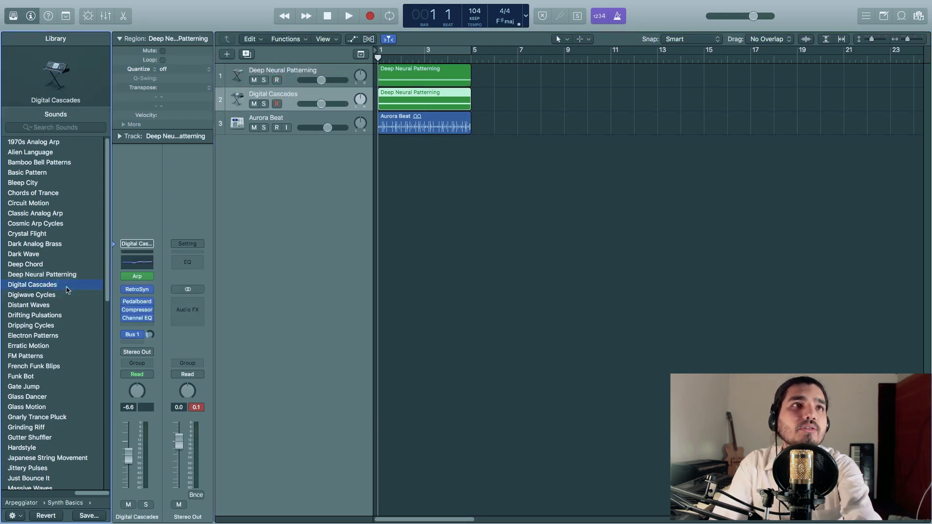
{"action": "left_click", "coordinate": [55, 297]}
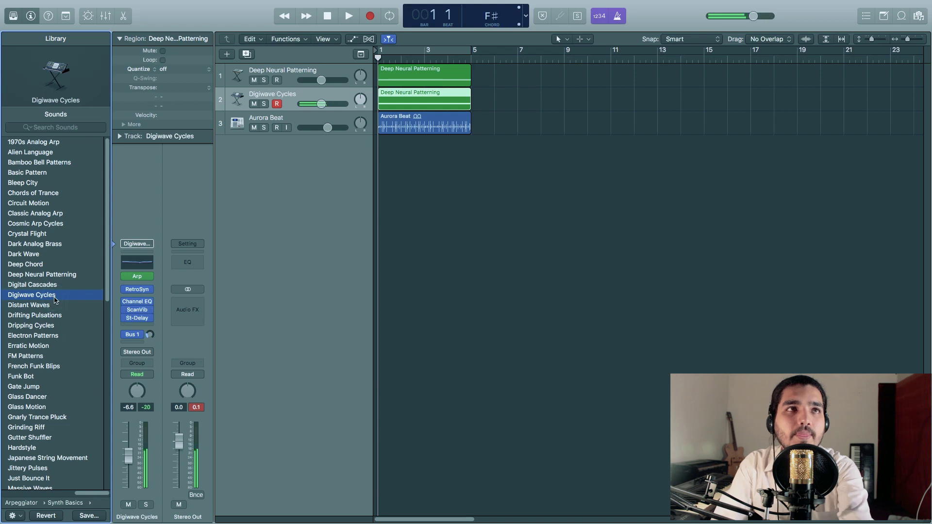
{"action": "left_click", "coordinate": [50, 307]}
{"action": "left_click", "coordinate": [54, 316]}
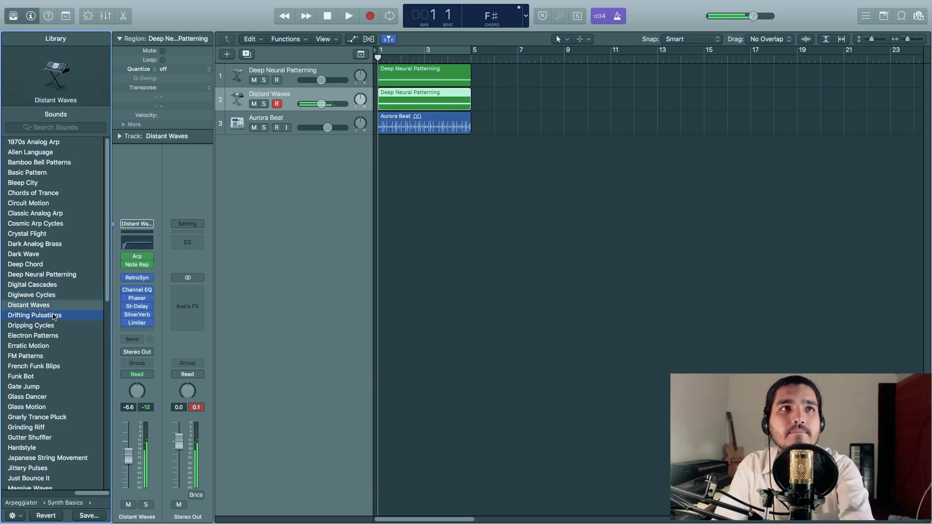
{"action": "left_click", "coordinate": [52, 327]}
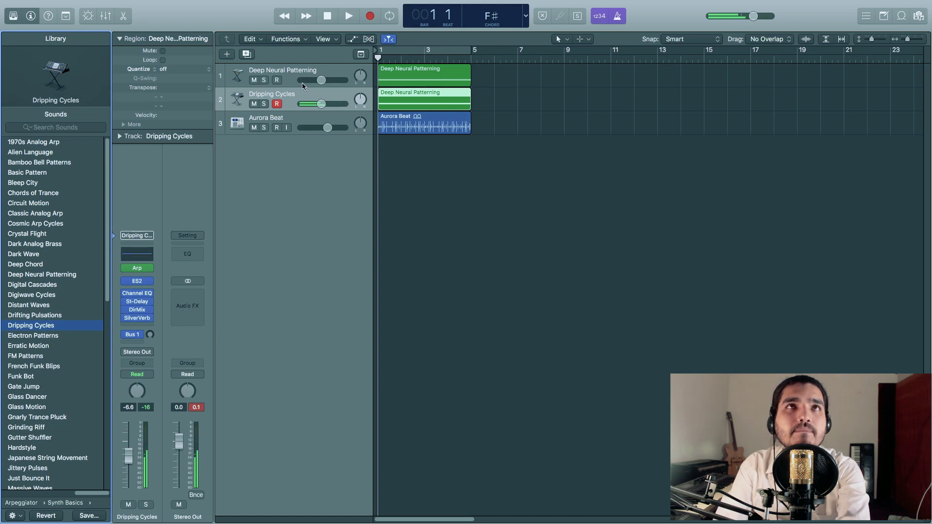
{"action": "left_click", "coordinate": [321, 81]}
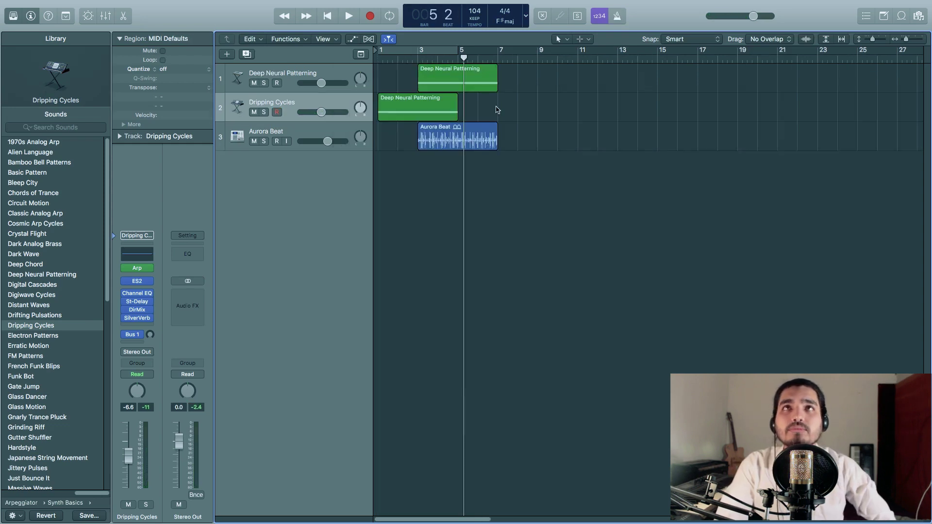
Copy the Dripping Cycles track's region to bar 5 and the Deep Neural Patterning and Aurora Beat regions to bar 7, and play the arrangement.
{"action": "left_click", "coordinate": [327, 18]}
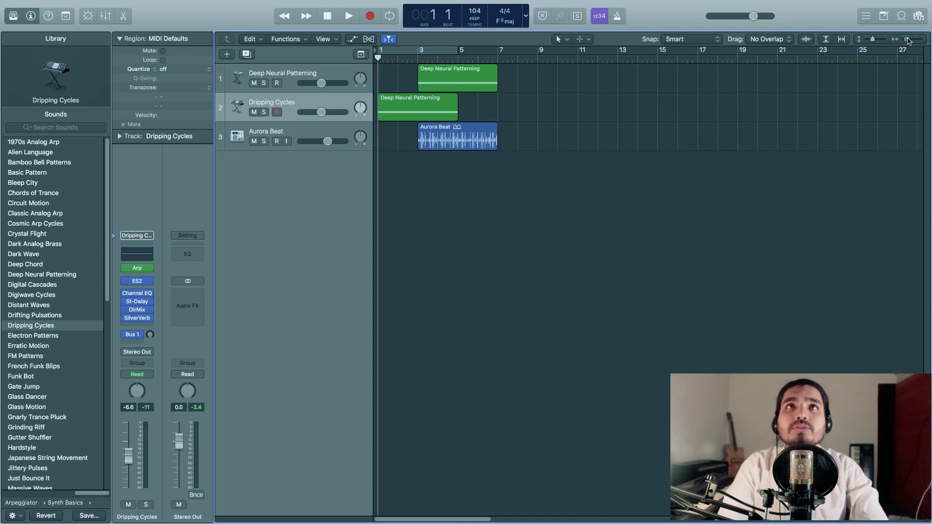
{"action": "left_click_drag", "start_coordinate": [909, 41], "coordinate": [912, 43]}
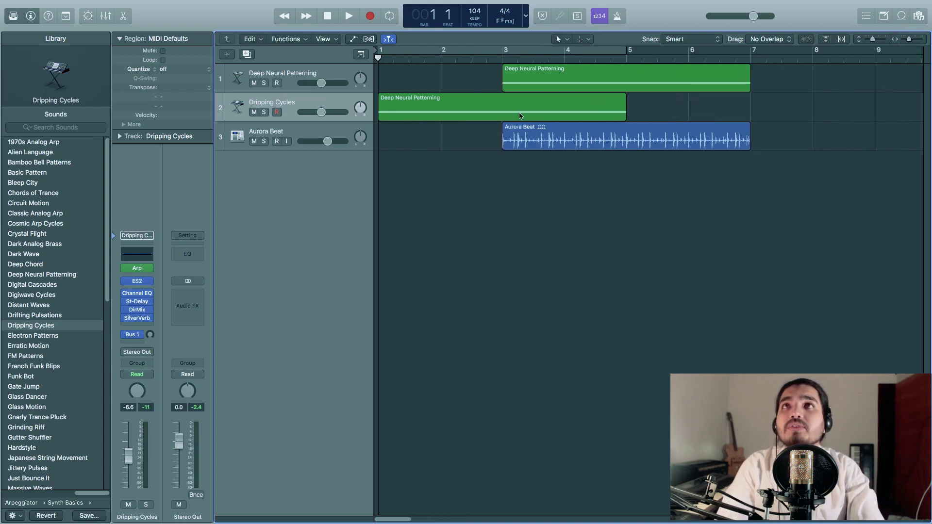
{"action": "left_click_drag", "start_coordinate": [415, 119], "coordinate": [663, 102]}
{"action": "left_click_drag", "start_coordinate": [631, 85], "coordinate": [654, 88]}
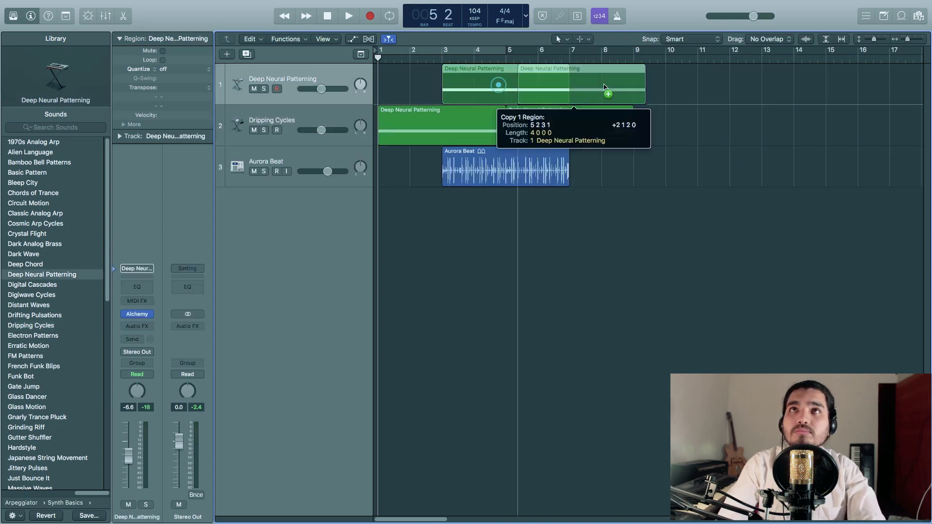
{"action": "left_click", "coordinate": [632, 171]}
{"action": "left_click_drag", "start_coordinate": [535, 180], "coordinate": [678, 153]}
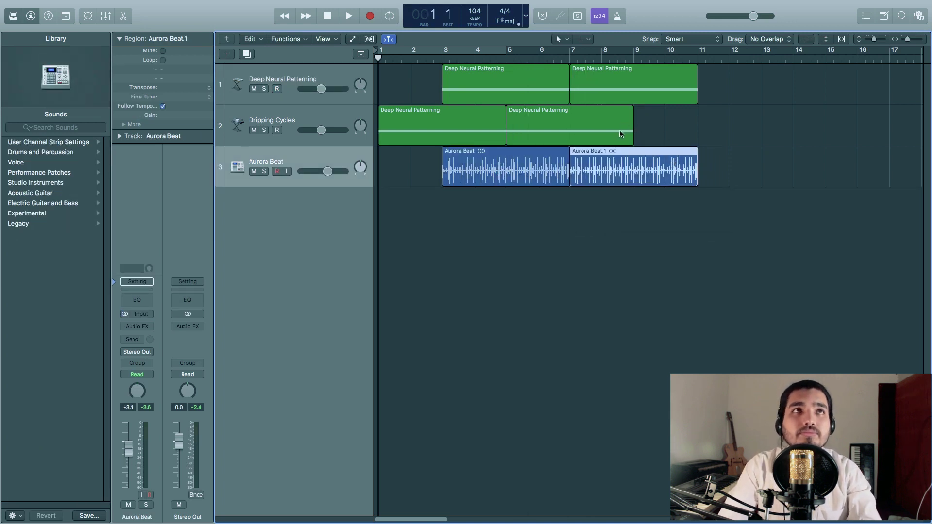
{"action": "key", "text": "space"}
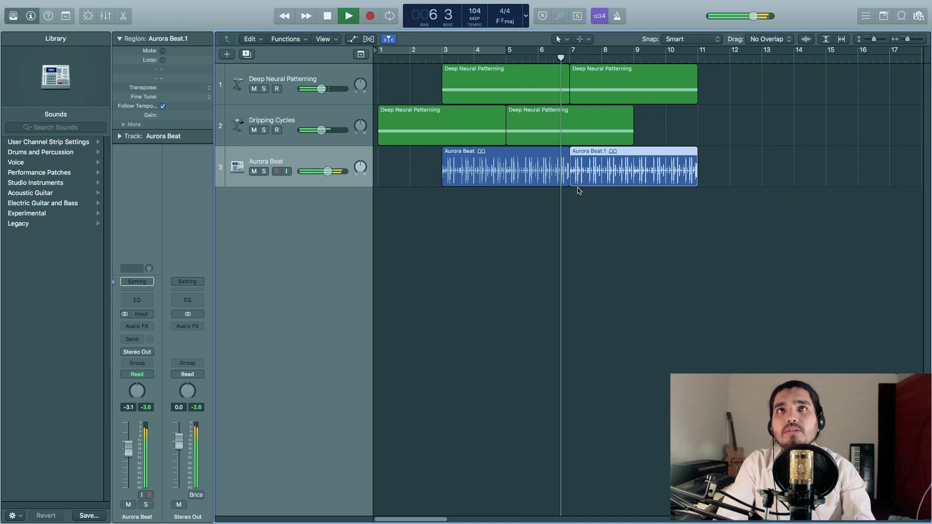
Stop playback at the song start, add a software instrument track and load the Grand Piano with Pad & Choir patch on it.
{"action": "key", "text": "space"}
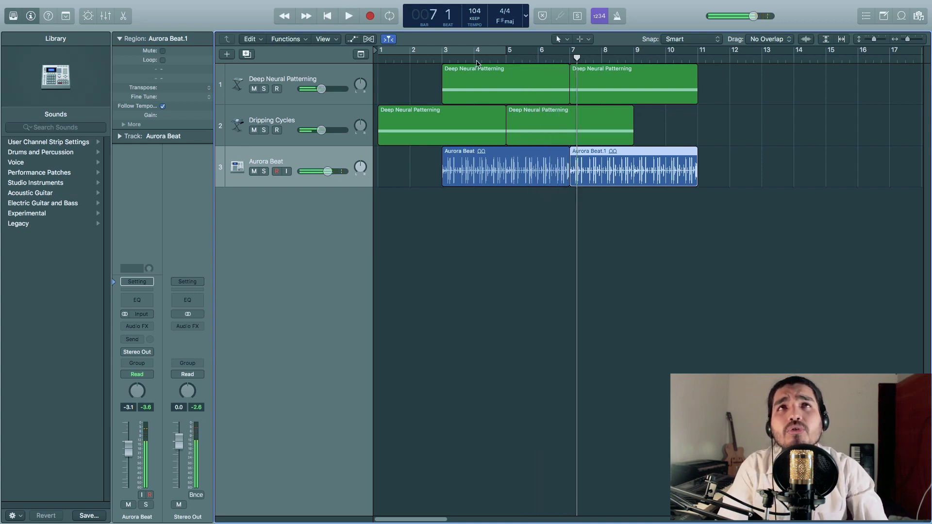
{"action": "left_click", "coordinate": [328, 19]}
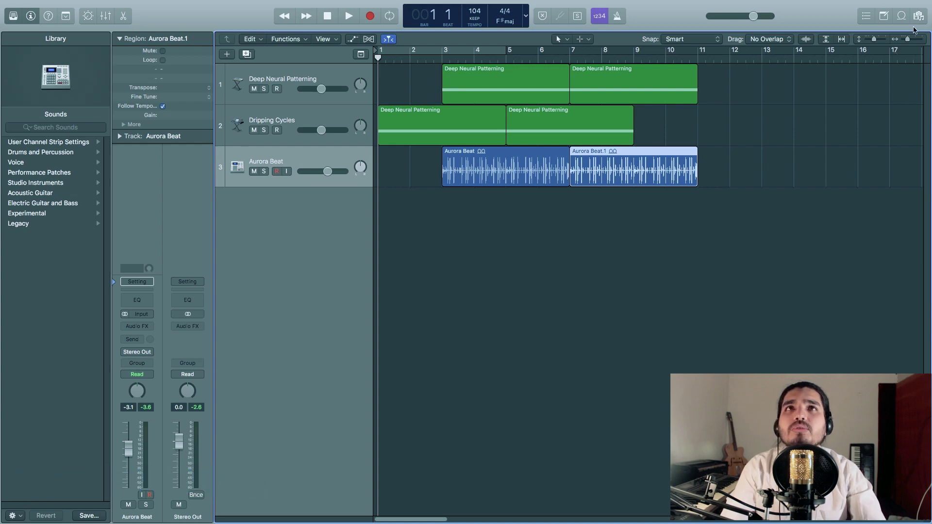
{"action": "left_click", "coordinate": [907, 41]}
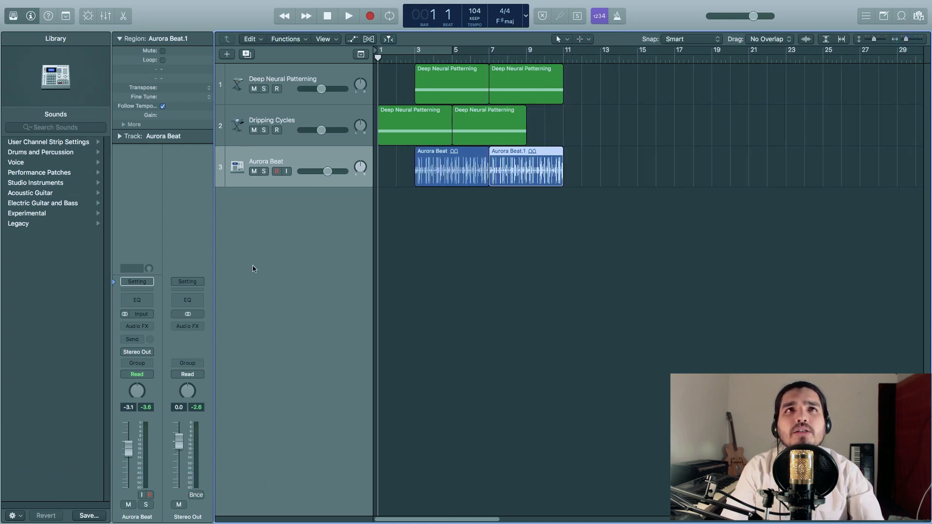
{"action": "left_click", "coordinate": [302, 160]}
{"action": "left_click", "coordinate": [228, 54]}
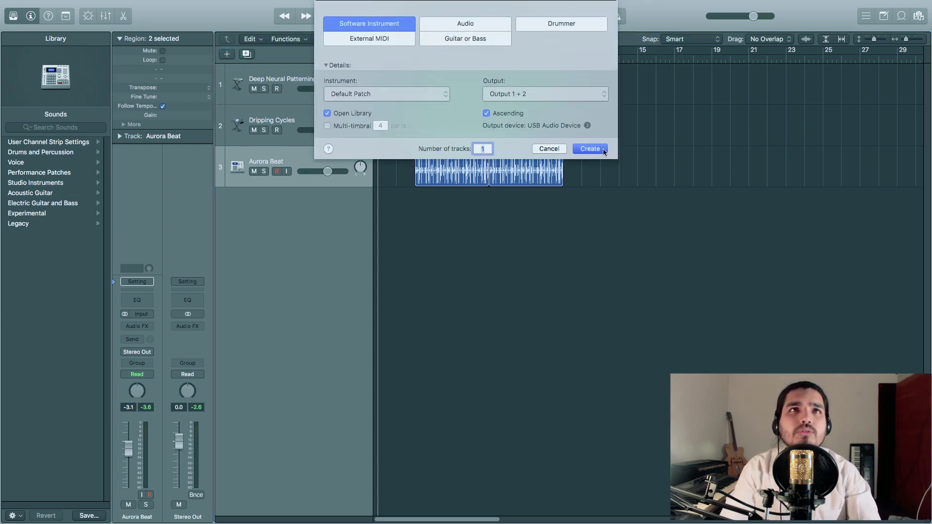
{"action": "left_click", "coordinate": [589, 148]}
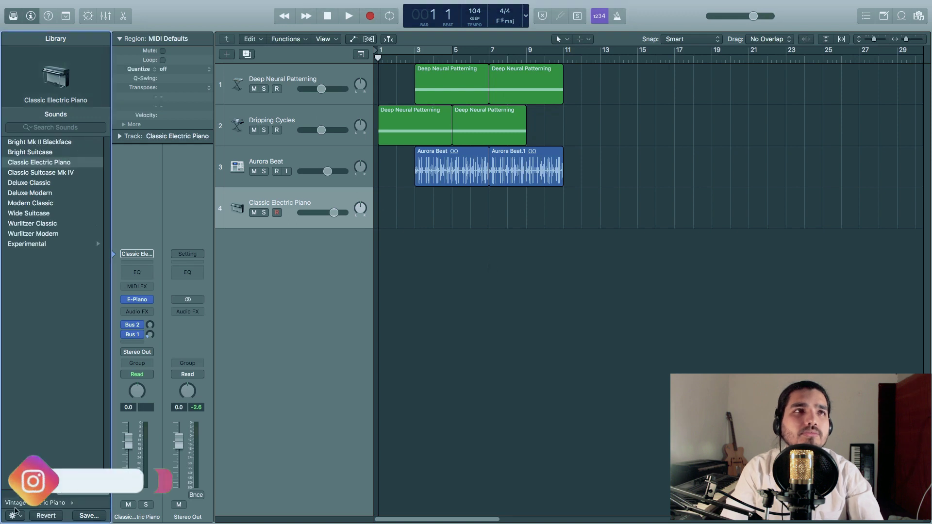
{"action": "left_click", "coordinate": [16, 504]}
{"action": "left_click", "coordinate": [33, 212]}
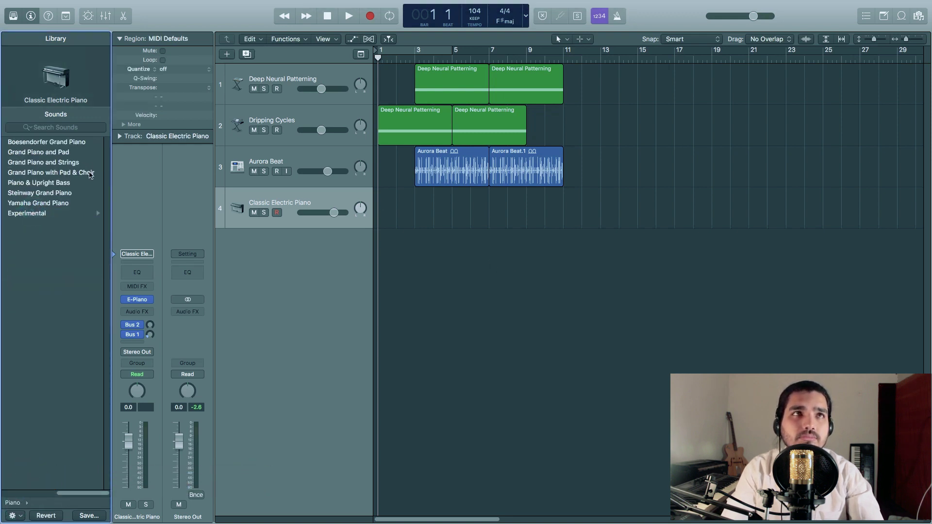
{"action": "left_click", "coordinate": [90, 173]}
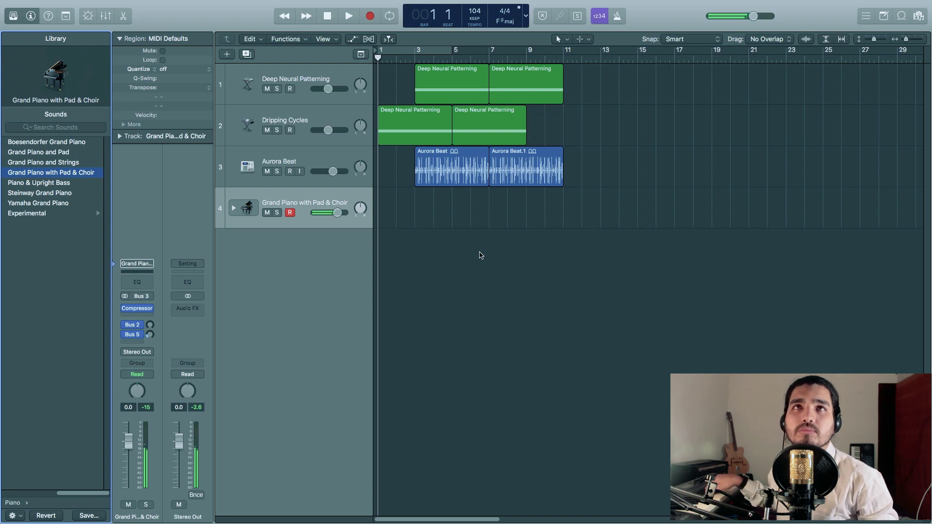
Rehearse the piano over the playing arrangement, return to bar 1 and record a Grand Piano with Pad & Choir part past bar 9.
{"action": "key", "text": "space"}
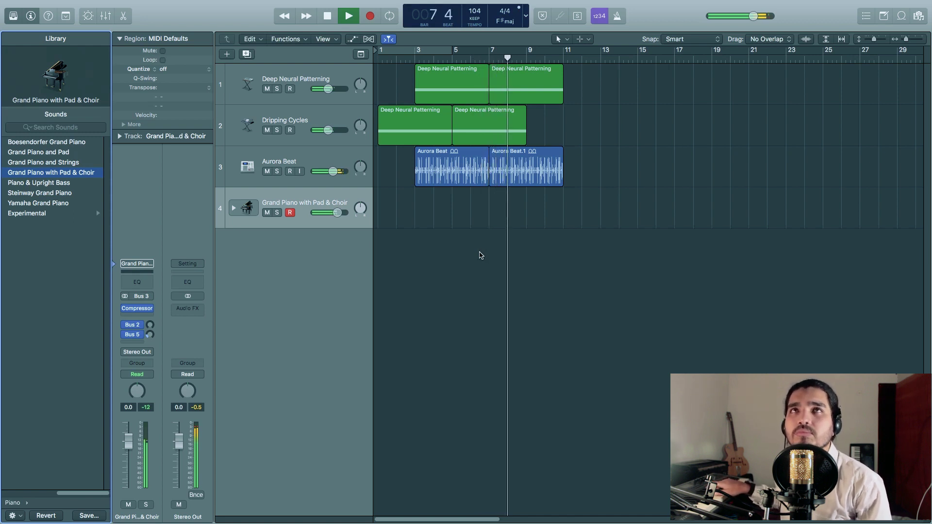
{"action": "key", "text": "space"}
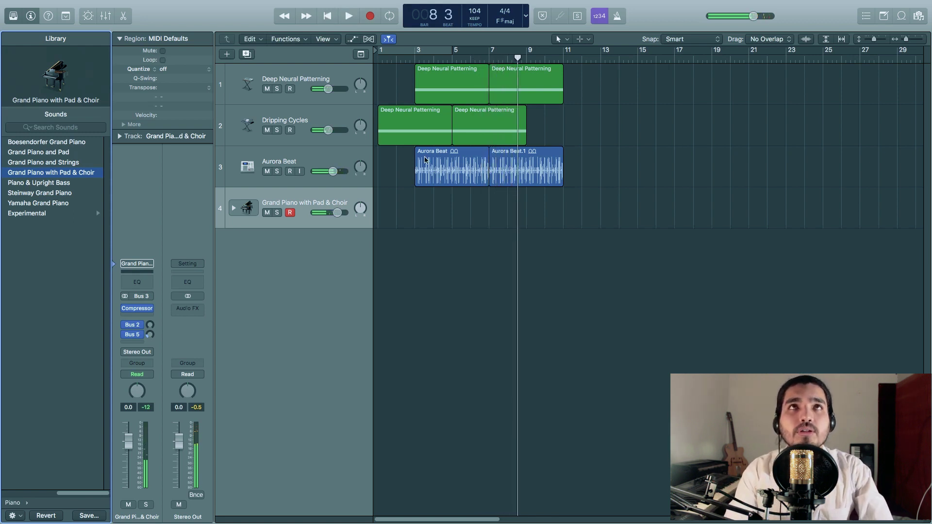
{"action": "left_click", "coordinate": [326, 16]}
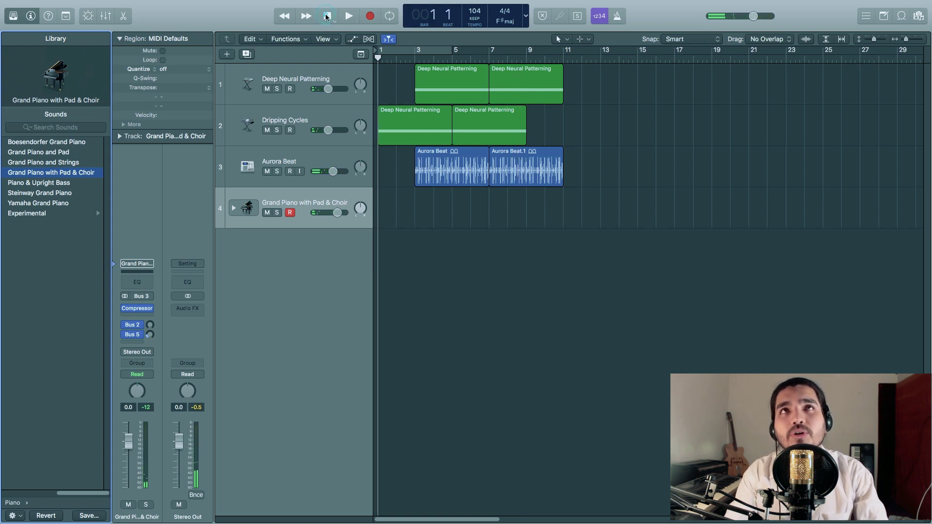
{"action": "left_click", "coordinate": [369, 17]}
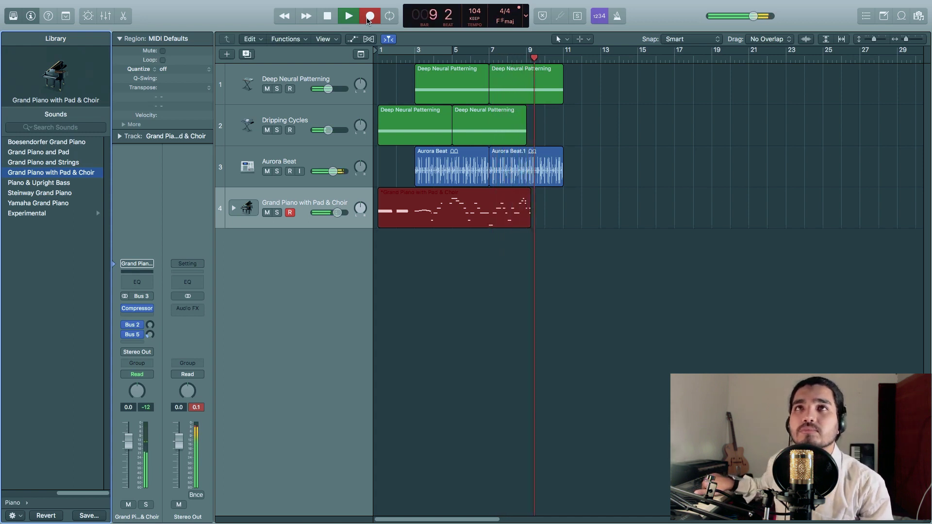
{"action": "key", "text": "space"}
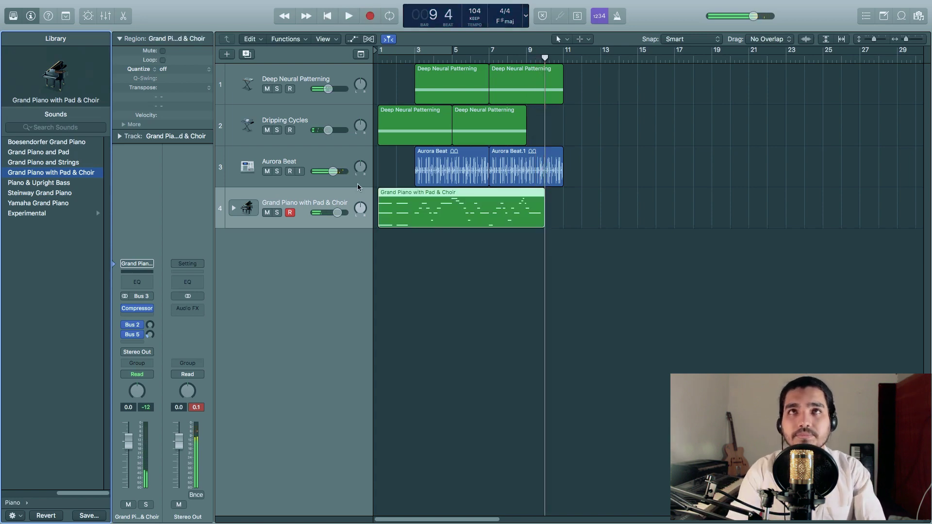
Select all notes of the recorded piano region in the Piano Roll and quantize them to 1/16 notes.
{"action": "left_click", "coordinate": [449, 184]}
{"action": "double_click", "coordinate": [448, 214]}
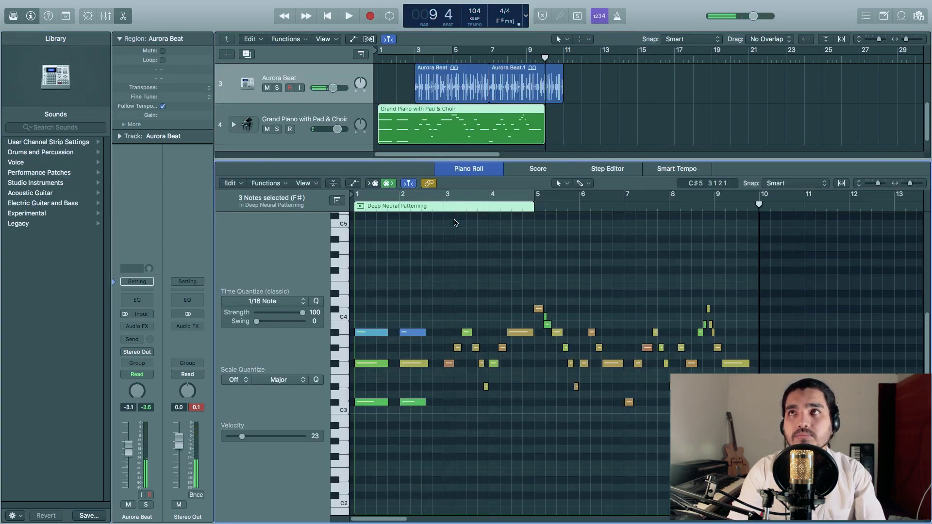
{"action": "left_click_drag", "start_coordinate": [909, 184], "coordinate": [908, 185]}
{"action": "scroll", "coordinate": [360, 433], "scroll_direction": "down", "scroll_amount": 3}
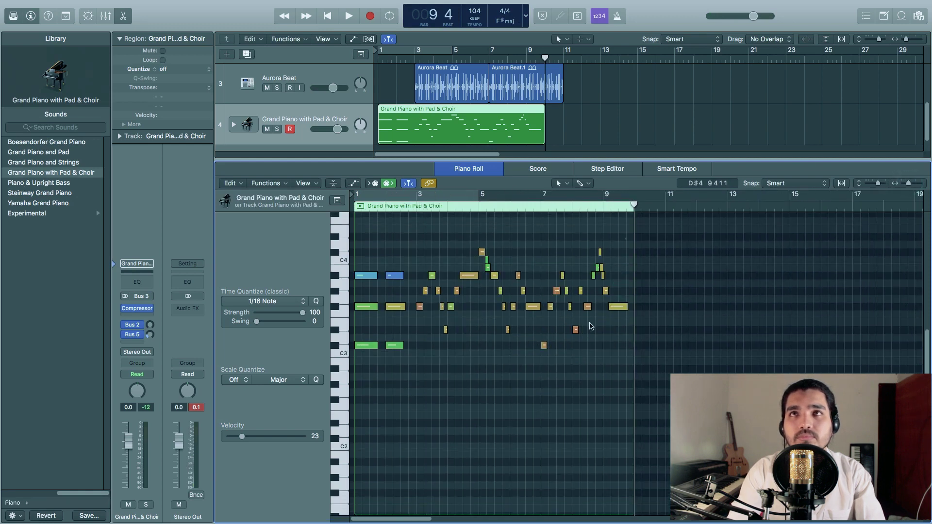
{"action": "left_click_drag", "start_coordinate": [627, 239], "coordinate": [324, 418]}
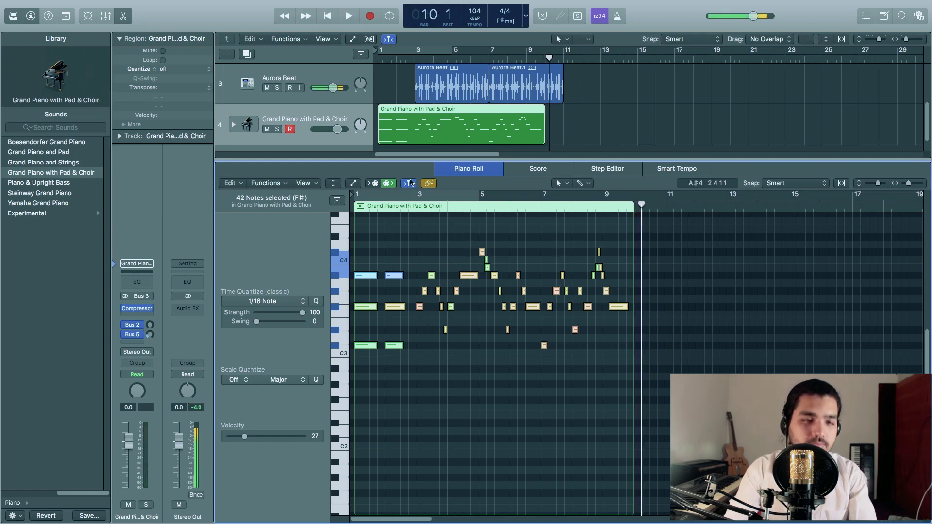
Play the arrangement from the start to hear the piano part, and close the Piano Roll.
{"action": "key", "text": "Return"}
{"action": "key", "text": "space"}
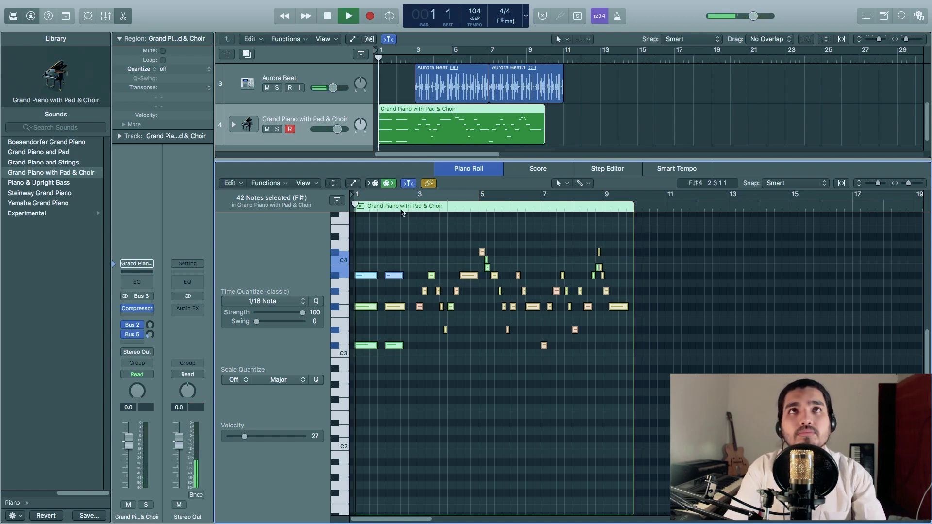
{"action": "key", "text": "e"}
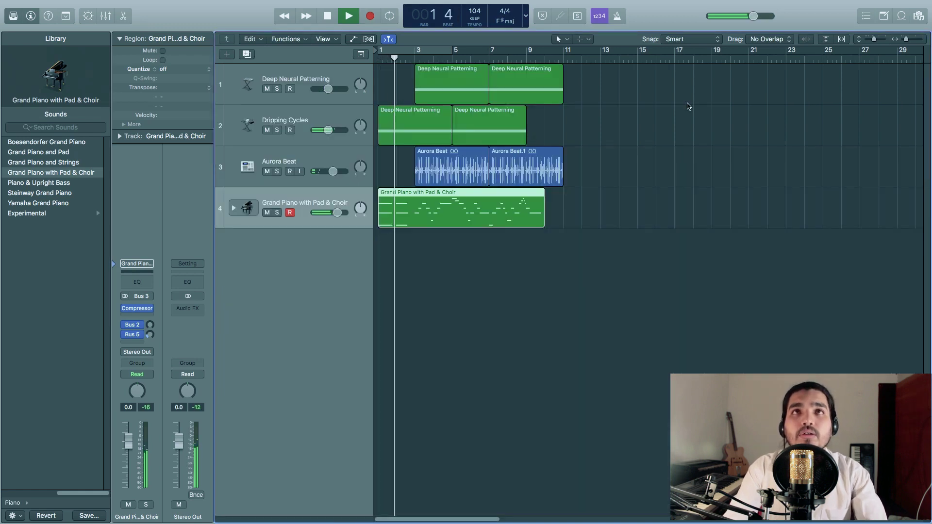
{"action": "left_click_drag", "start_coordinate": [906, 39], "coordinate": [912, 40]}
{"action": "left_click_drag", "start_coordinate": [909, 40], "coordinate": [908, 42]}
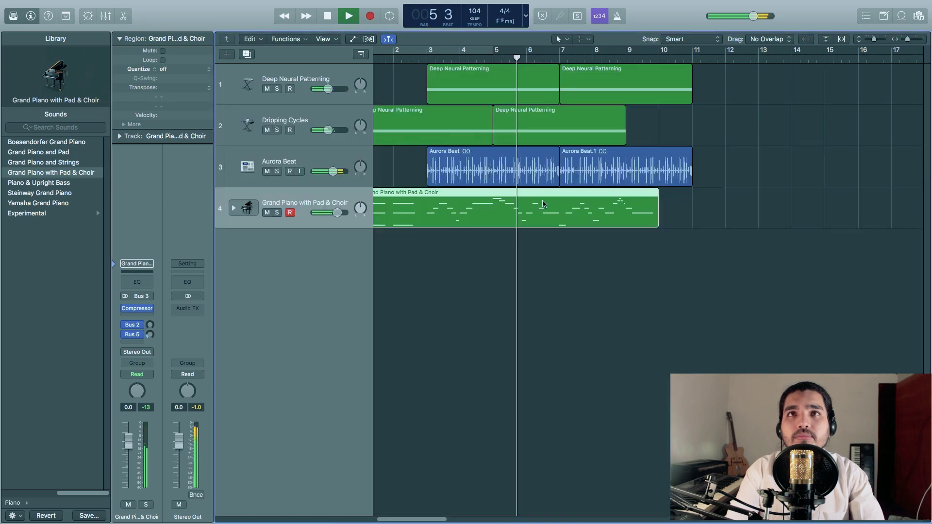
Delete the stray short C4 note in bar 5 of the piano region in the Piano Roll and stop playback.
{"action": "double_click", "coordinate": [543, 204]}
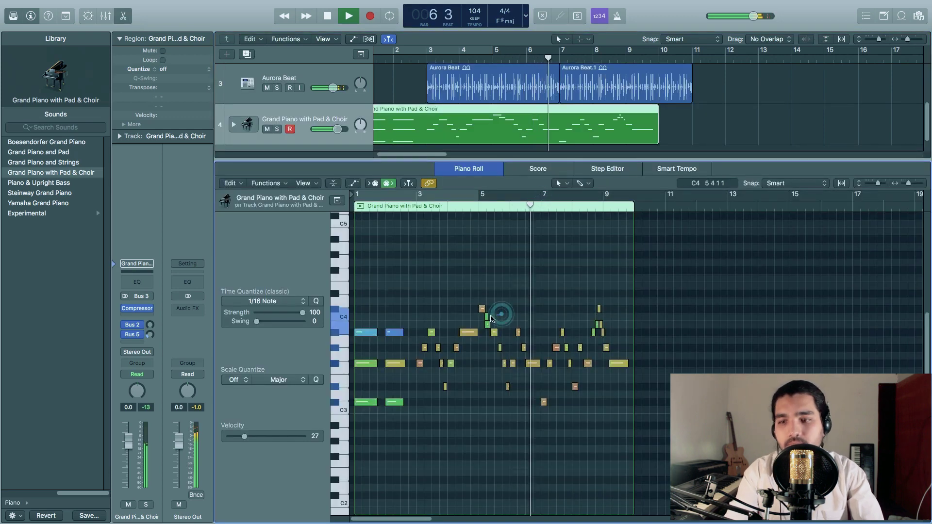
{"action": "left_click", "coordinate": [487, 318]}
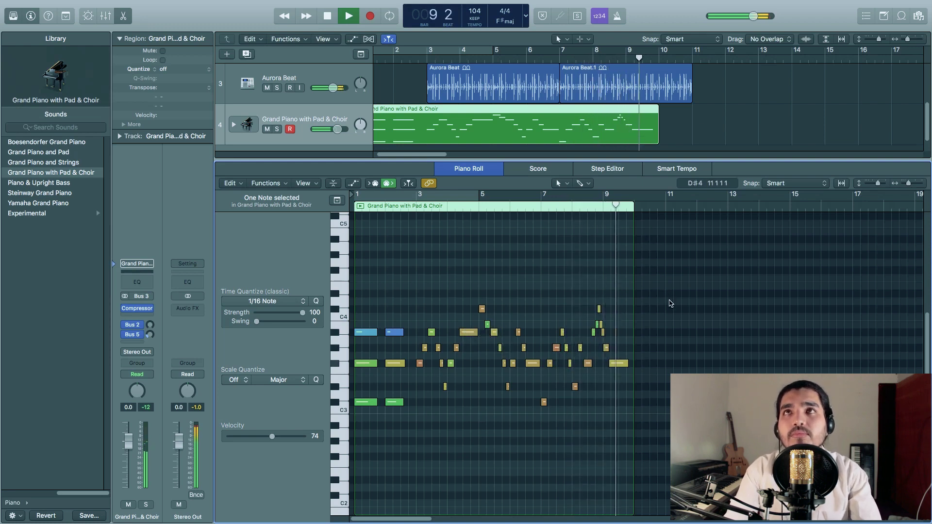
{"action": "key", "text": "space"}
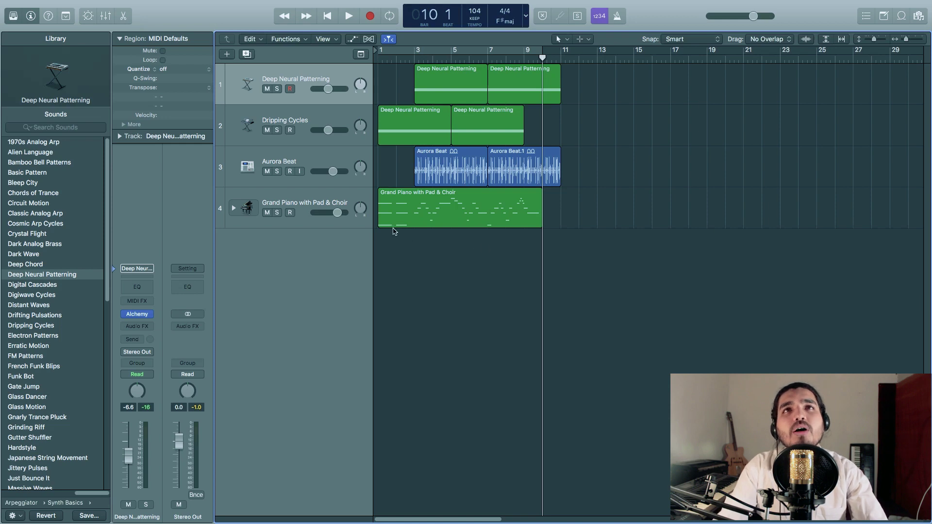
Trim the start of the piano region to bar 3 and copy the region to bar 10.
{"action": "left_click_drag", "start_coordinate": [385, 230], "coordinate": [417, 229]}
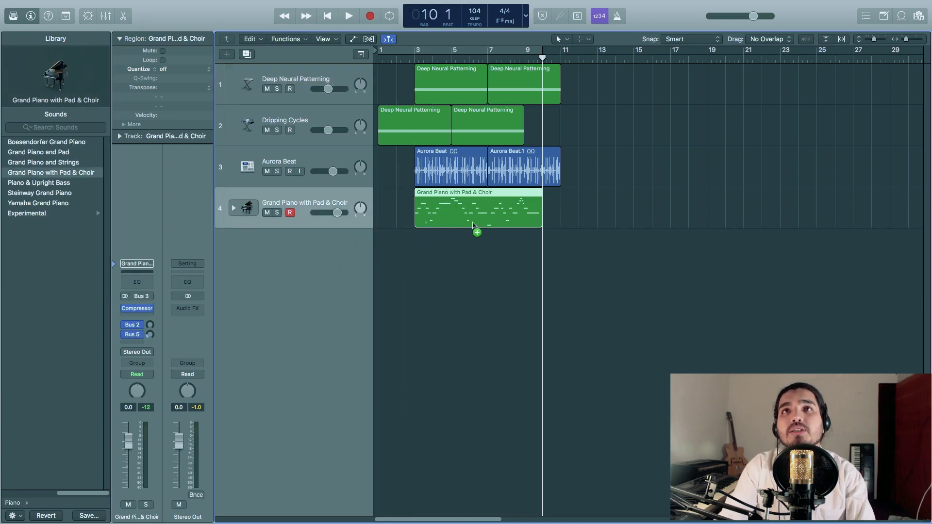
{"action": "left_click_drag", "start_coordinate": [473, 225], "coordinate": [602, 226]}
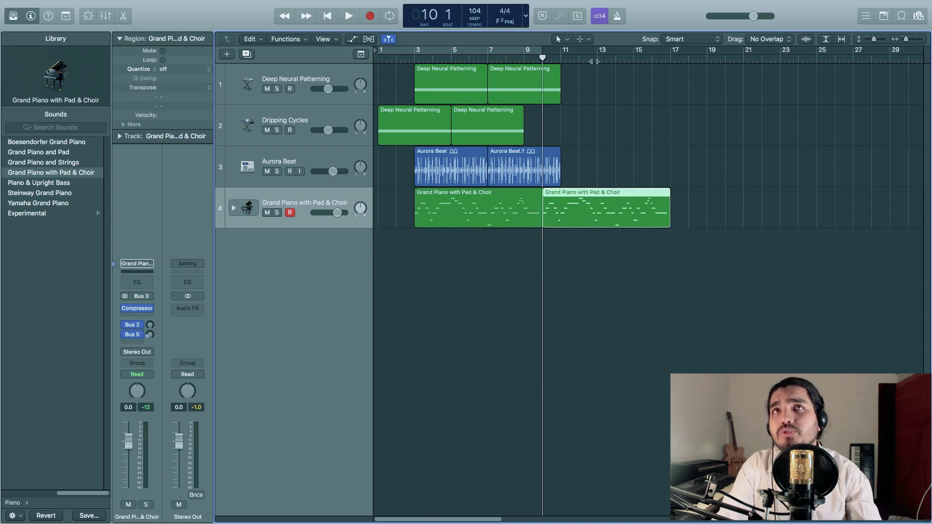
Copy the last Deep Neural Patterning and Aurora Beat regions to bar 11.
{"action": "left_click", "coordinate": [531, 88]}
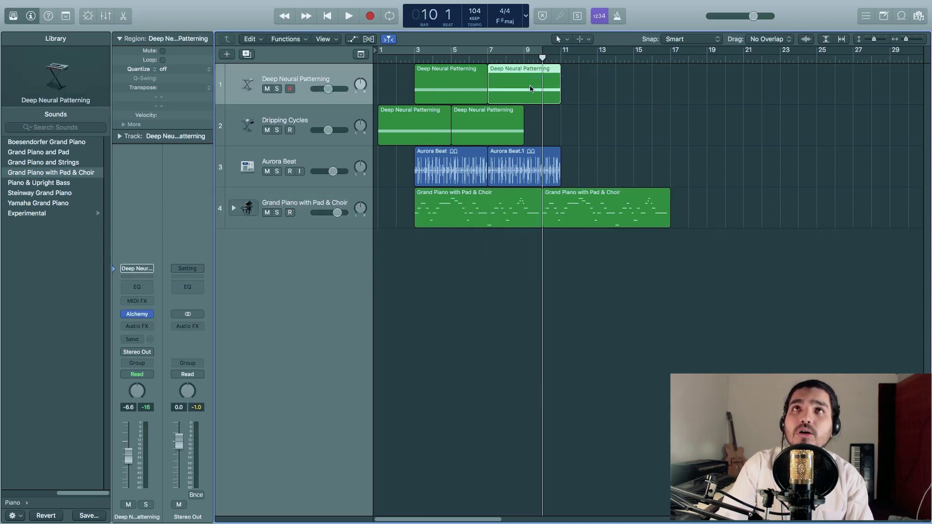
{"action": "left_click_drag", "start_coordinate": [514, 86], "coordinate": [591, 88]}
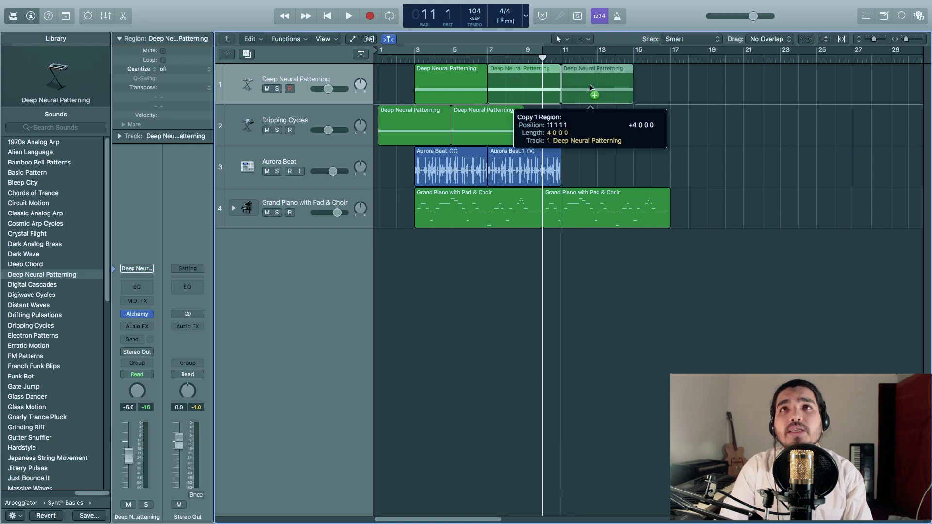
{"action": "left_click", "coordinate": [552, 174]}
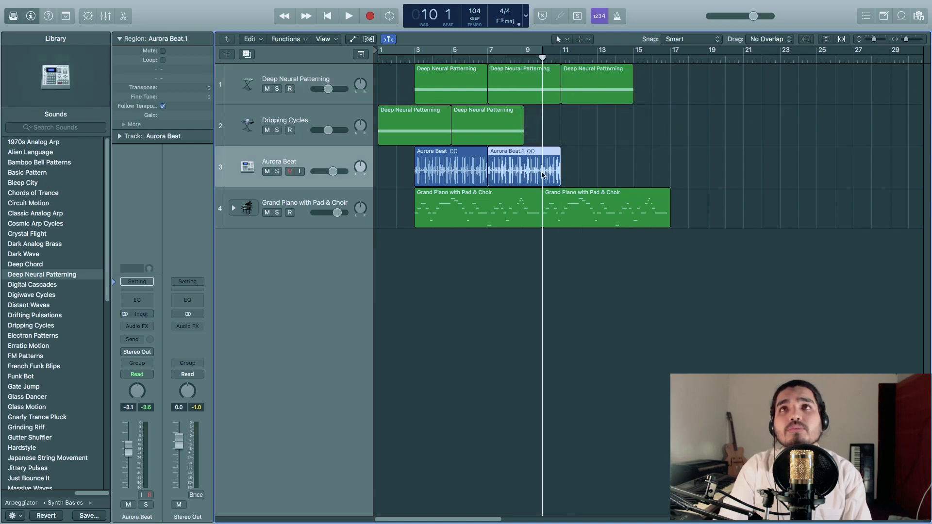
{"action": "left_click_drag", "start_coordinate": [542, 172], "coordinate": [663, 161]}
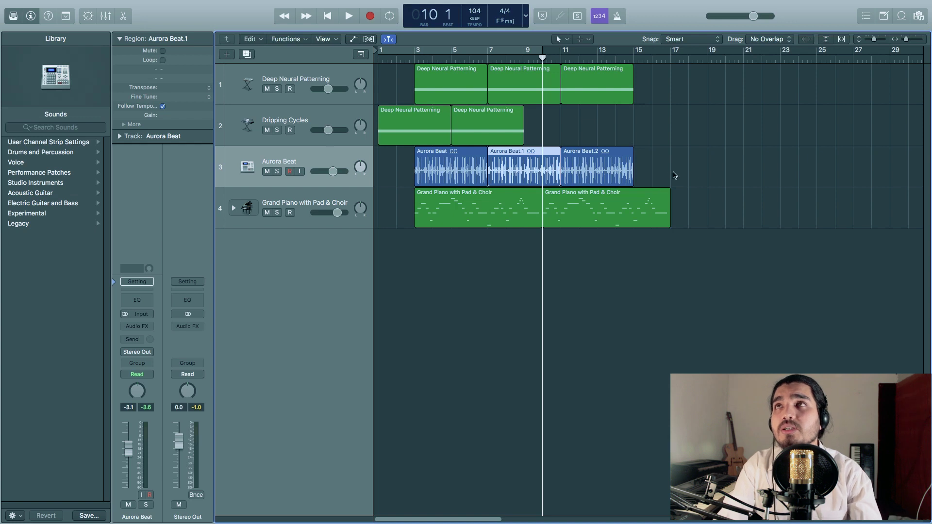
Return to the song start and add one more software instrument track with the default patch.
{"action": "left_click", "coordinate": [906, 43]}
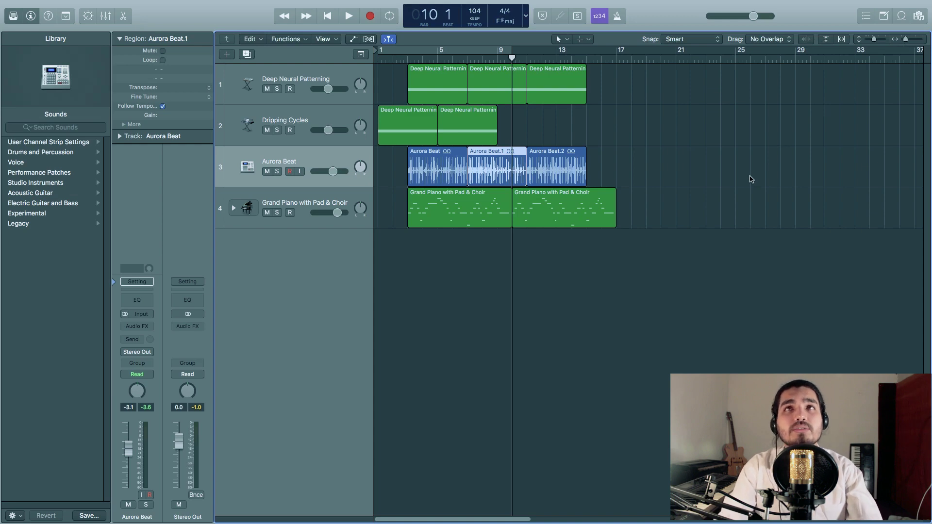
{"action": "key", "text": "Return"}
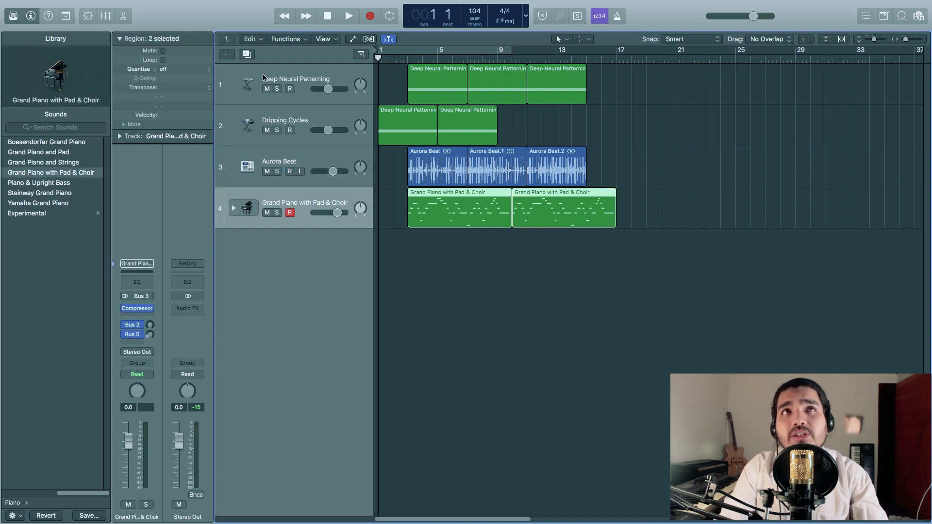
{"action": "left_click", "coordinate": [230, 54]}
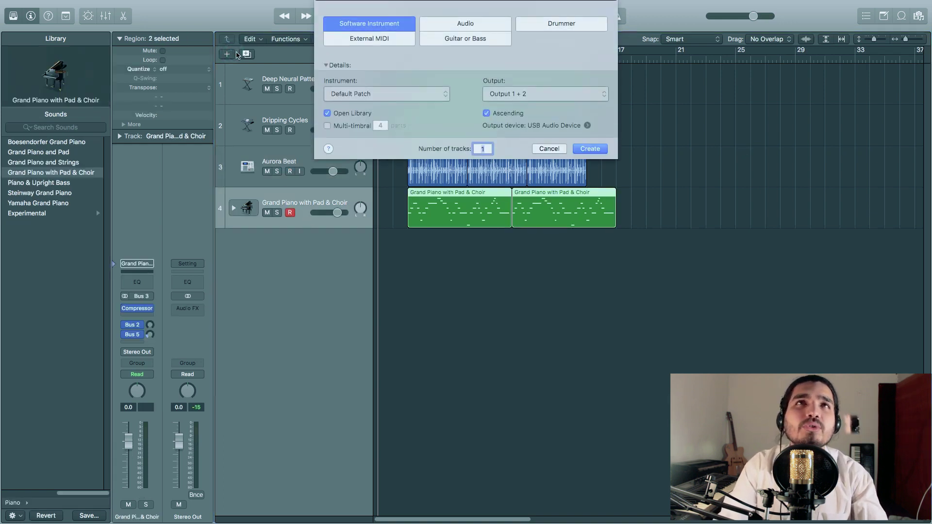
{"action": "left_click", "coordinate": [482, 41]}
{"action": "left_click", "coordinate": [398, 23]}
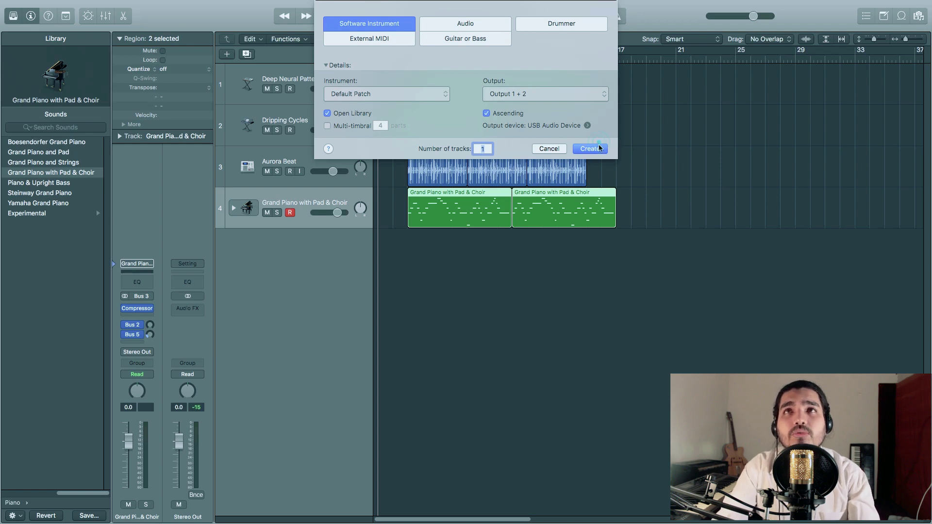
{"action": "left_click", "coordinate": [599, 148]}
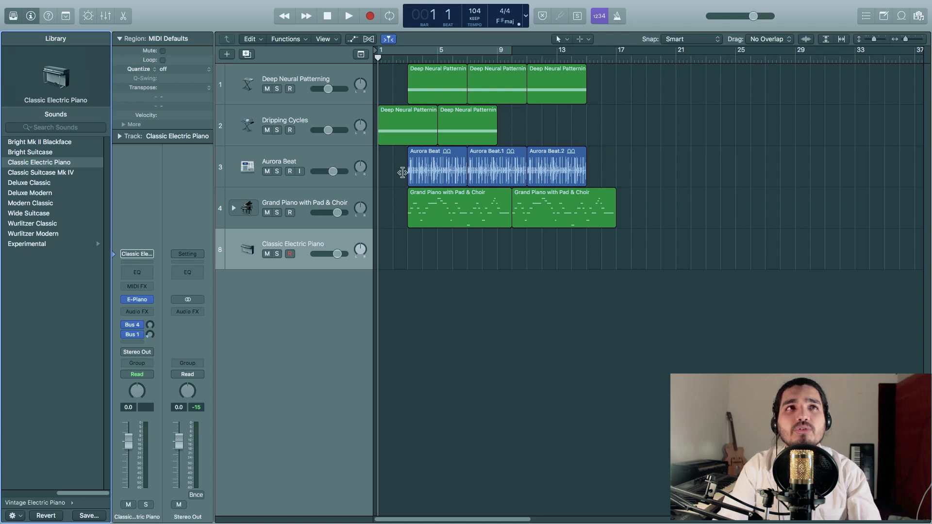
Browse the guitar and bass patches and load the Liverpool Bass patch on the new software instrument track.
{"action": "left_click", "coordinate": [63, 504]}
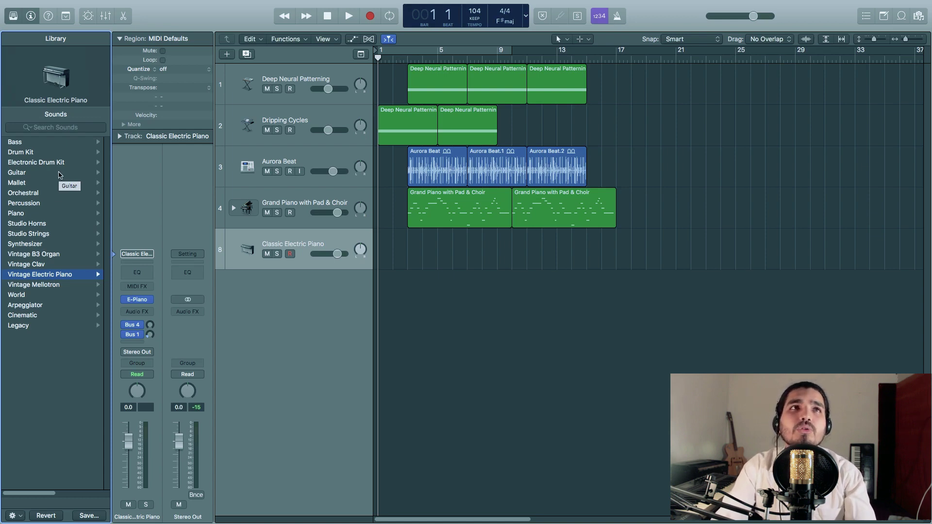
{"action": "left_click", "coordinate": [59, 175]}
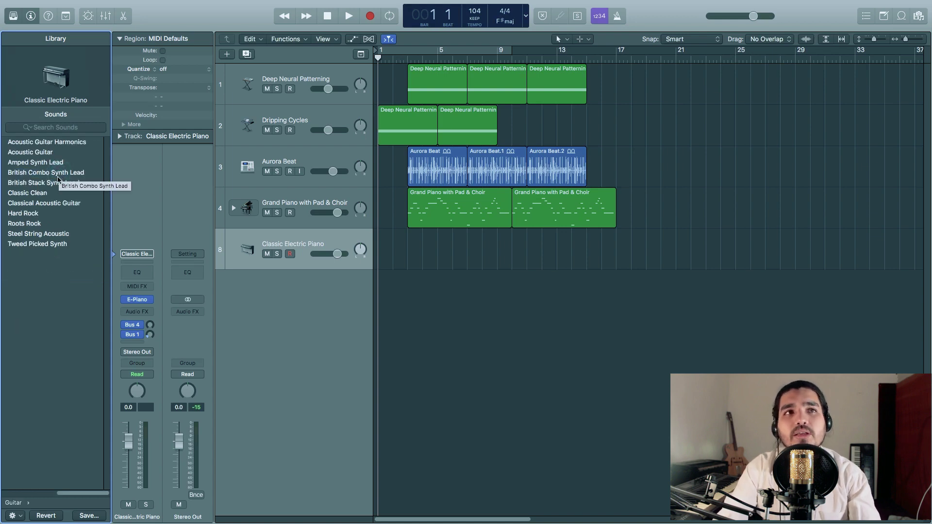
{"action": "left_click", "coordinate": [14, 502]}
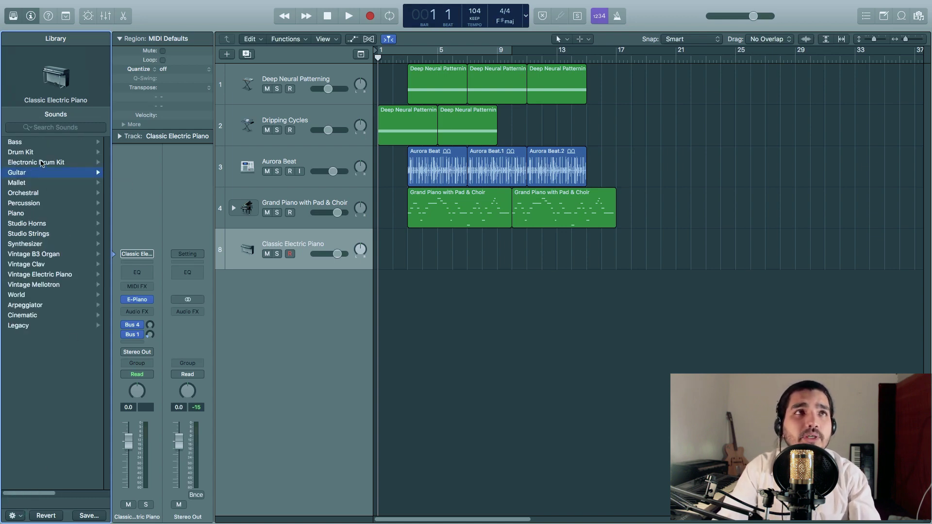
{"action": "left_click", "coordinate": [48, 148]}
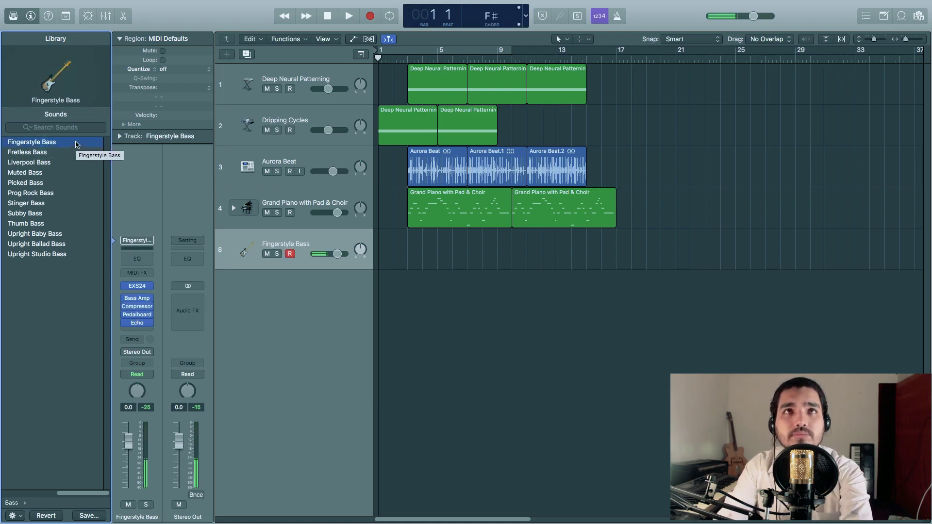
{"action": "left_click", "coordinate": [62, 152]}
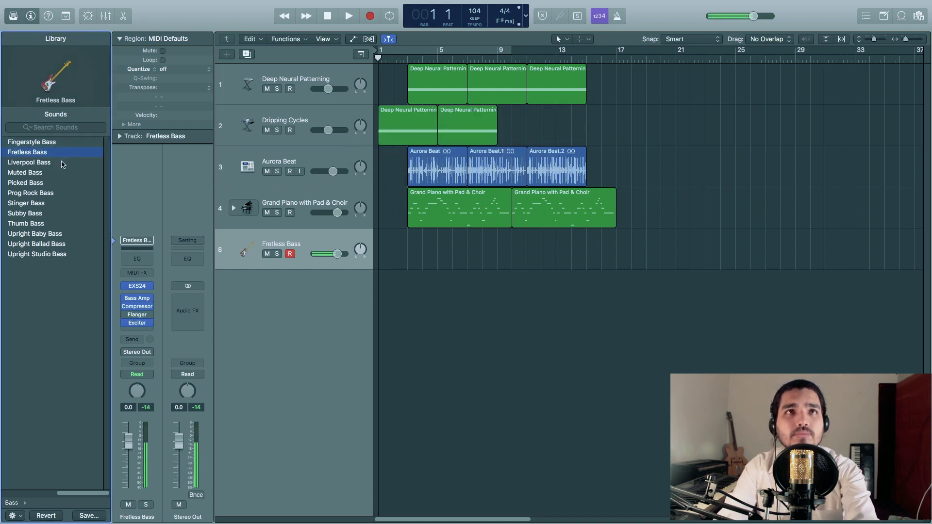
{"action": "left_click", "coordinate": [50, 163]}
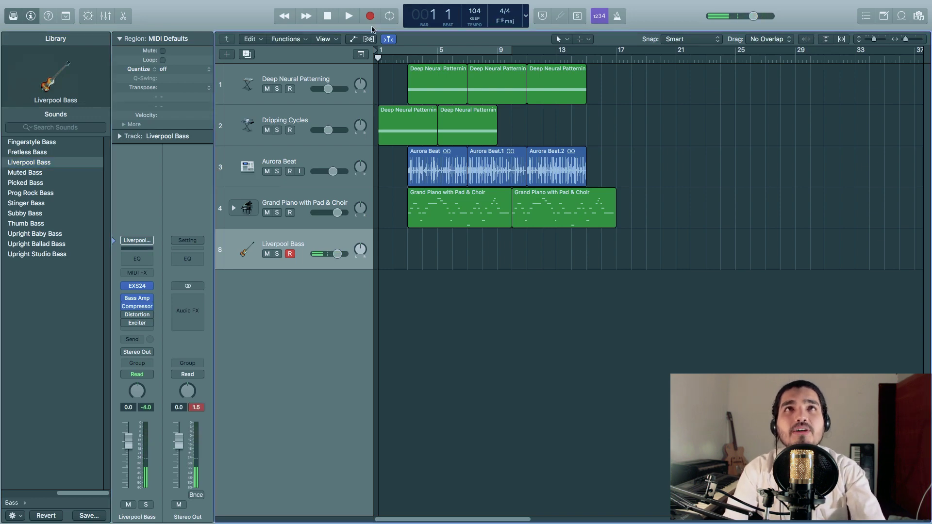
Record a bass part on the Liverpool Bass track up to bar 10 and open the recorded region in the Piano Roll.
{"action": "left_click", "coordinate": [370, 17]}
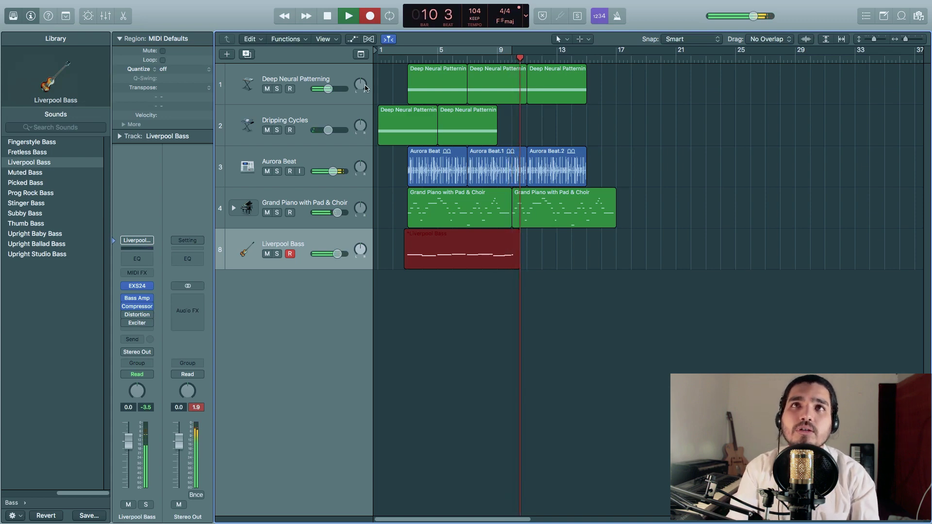
{"action": "key", "text": "space"}
{"action": "double_click", "coordinate": [515, 266]}
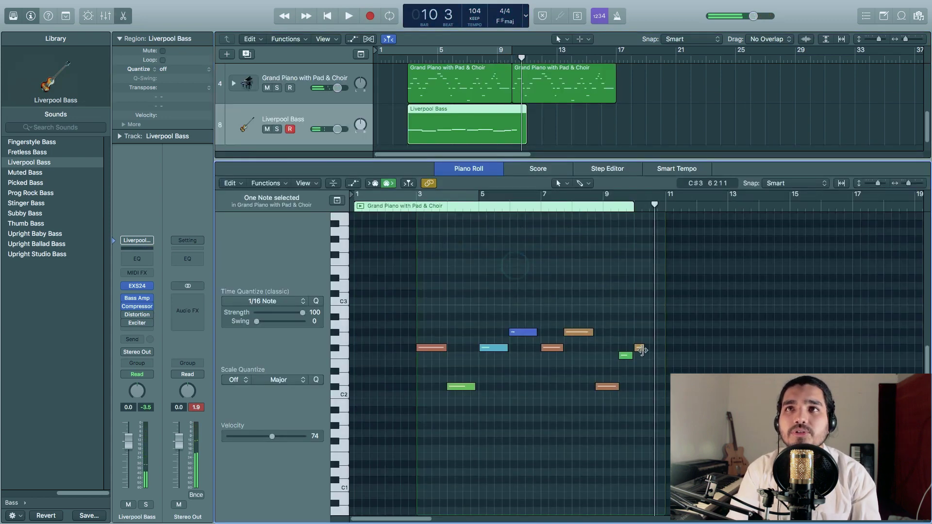
Delete the short last note in bar 10 of the bass region and quantize the remaining notes to 1/16 Note.
{"action": "left_click", "coordinate": [647, 380]}
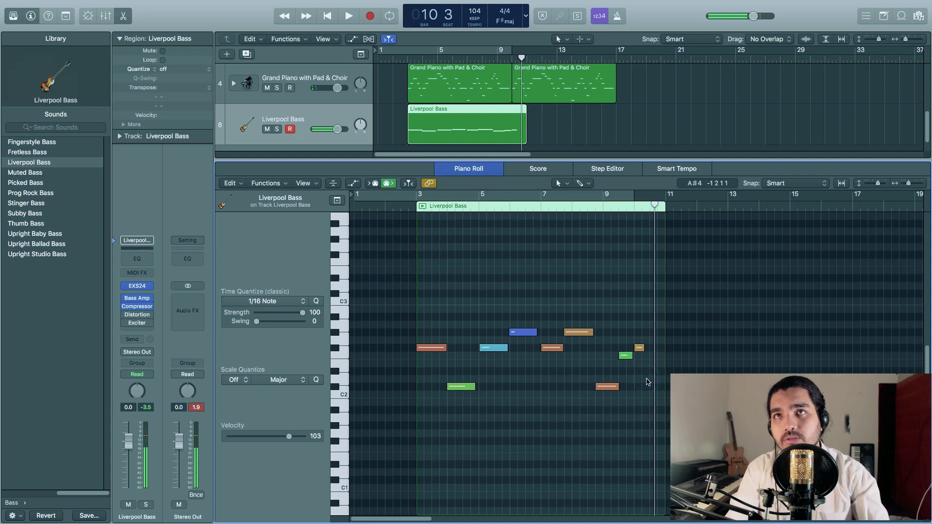
{"action": "left_click_drag", "start_coordinate": [647, 332], "coordinate": [640, 353]}
{"action": "left_click", "coordinate": [641, 352]}
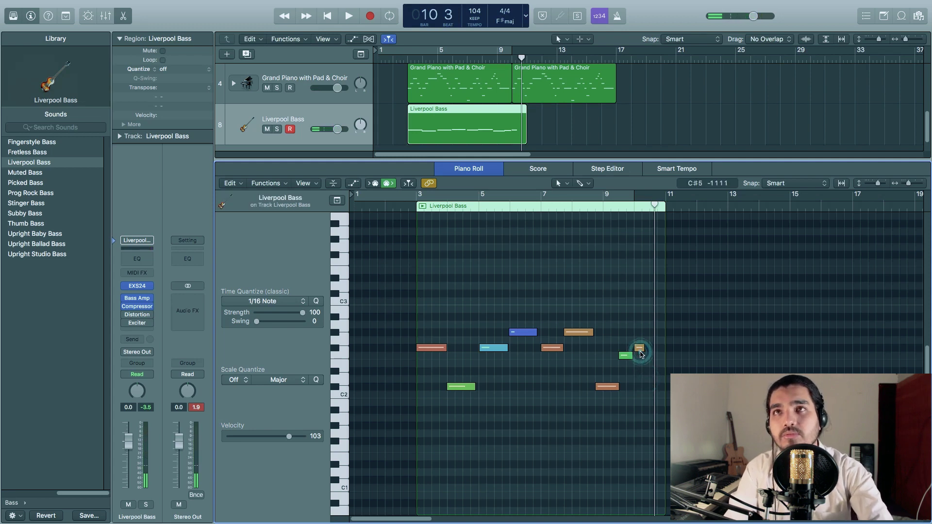
{"action": "key", "text": "Return"}
{"action": "left_click_drag", "start_coordinate": [651, 316], "coordinate": [639, 369]}
{"action": "left_click", "coordinate": [638, 366]}
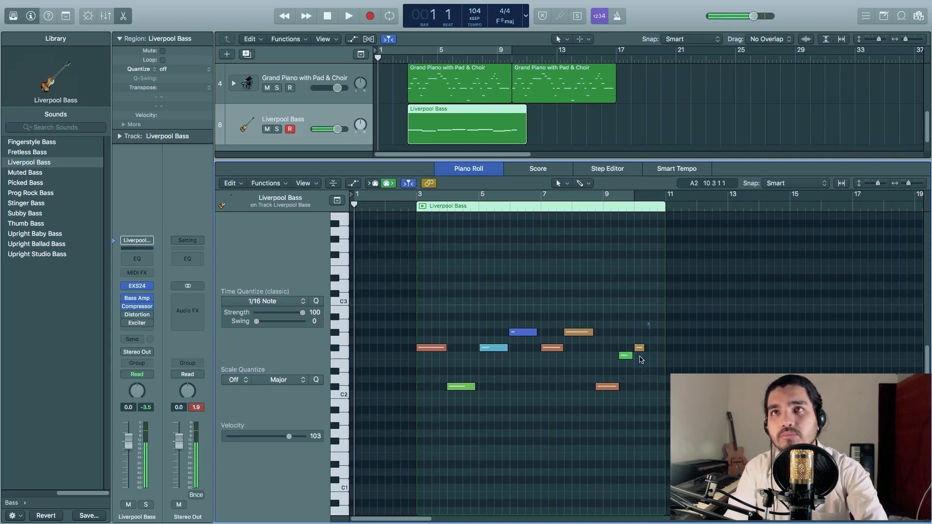
{"action": "left_click_drag", "start_coordinate": [648, 323], "coordinate": [635, 363]}
{"action": "key", "text": "Delete"}
{"action": "left_click_drag", "start_coordinate": [640, 291], "coordinate": [421, 454]}
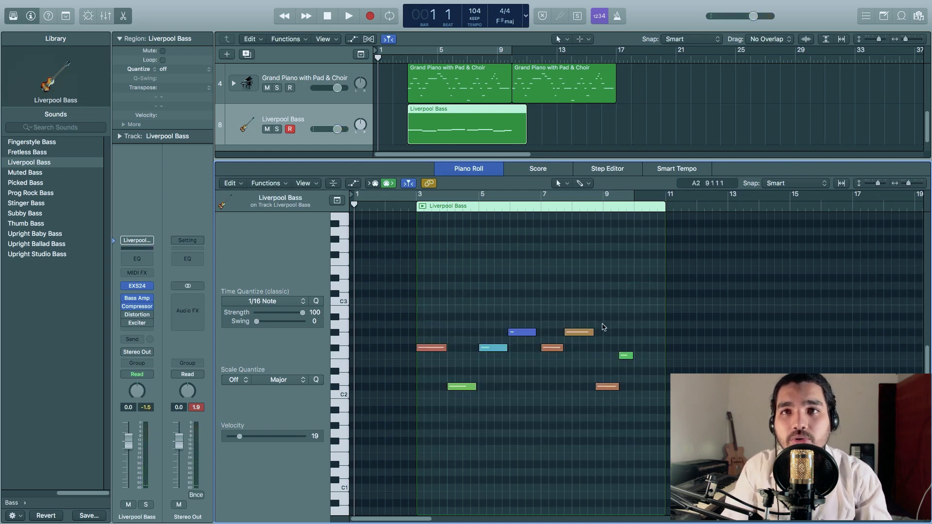
Close the Piano Roll and lower the Liverpool Bass track volume to -6.4 dB during playback.
{"action": "key", "text": "p"}
{"action": "key", "text": "space"}
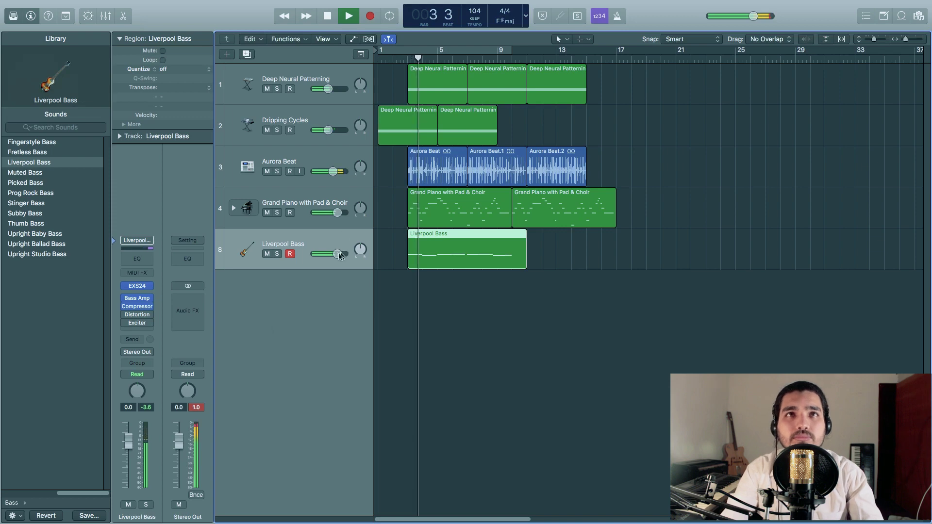
{"action": "left_click_drag", "start_coordinate": [338, 250], "coordinate": [330, 251]}
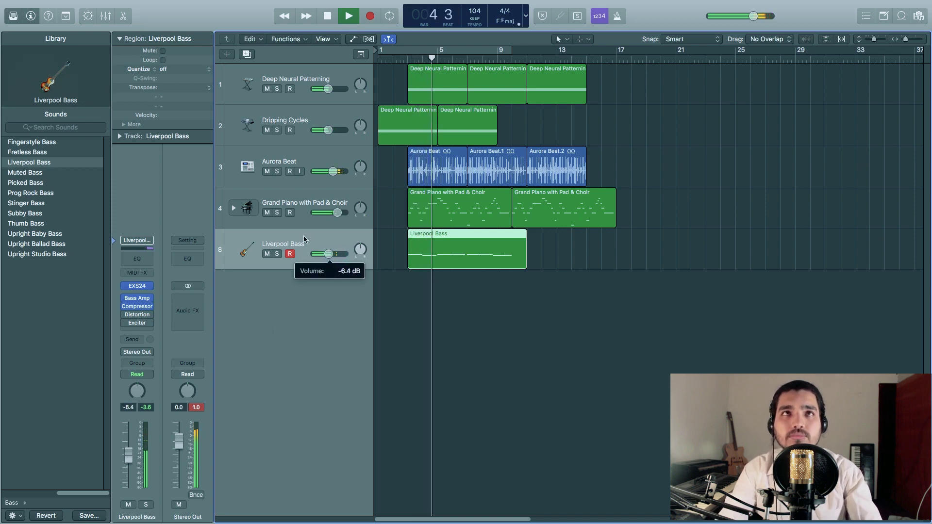
Stop playback and add a stereo Echo to the Grand Piano with Pad & Choir track with Dry 100% and Wet 29%.
{"action": "left_click", "coordinate": [299, 202]}
{"action": "key", "text": "space"}
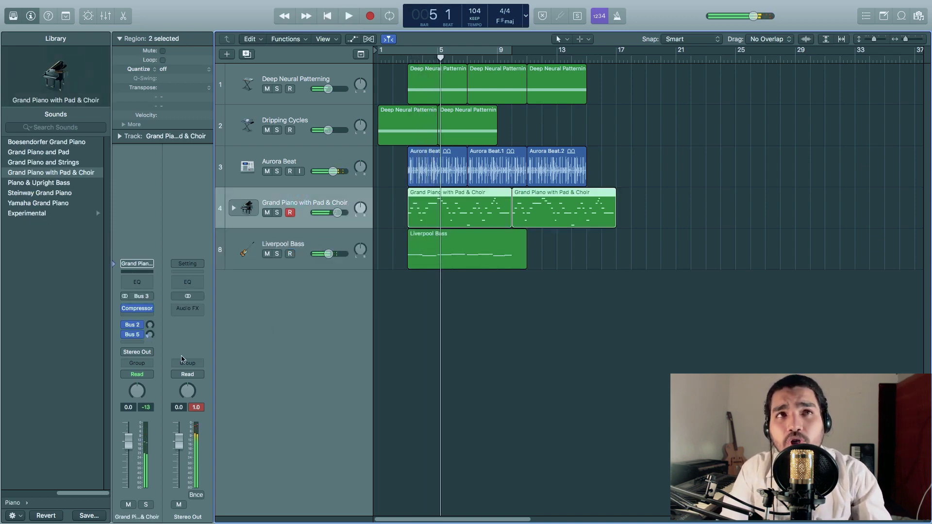
{"action": "left_click", "coordinate": [148, 317]}
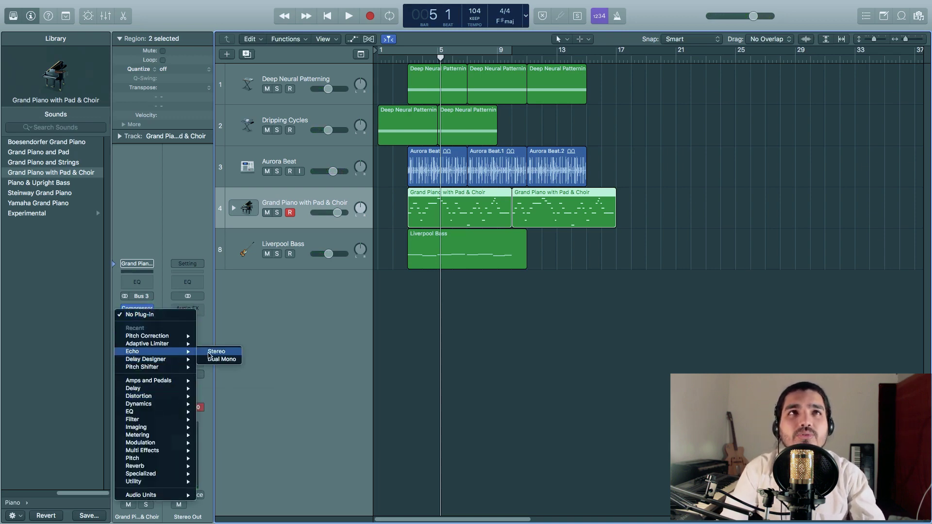
{"action": "left_click", "coordinate": [209, 353]}
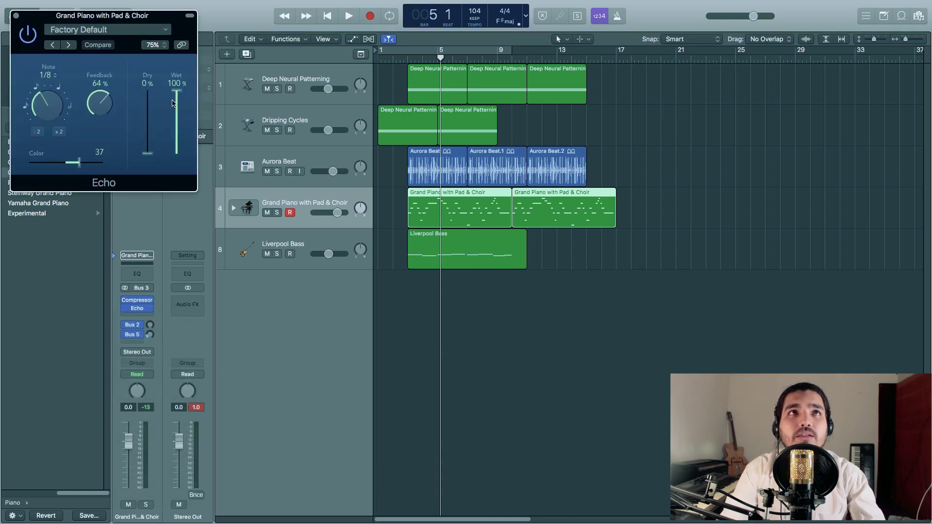
{"action": "left_click_drag", "start_coordinate": [172, 100], "coordinate": [149, 100]}
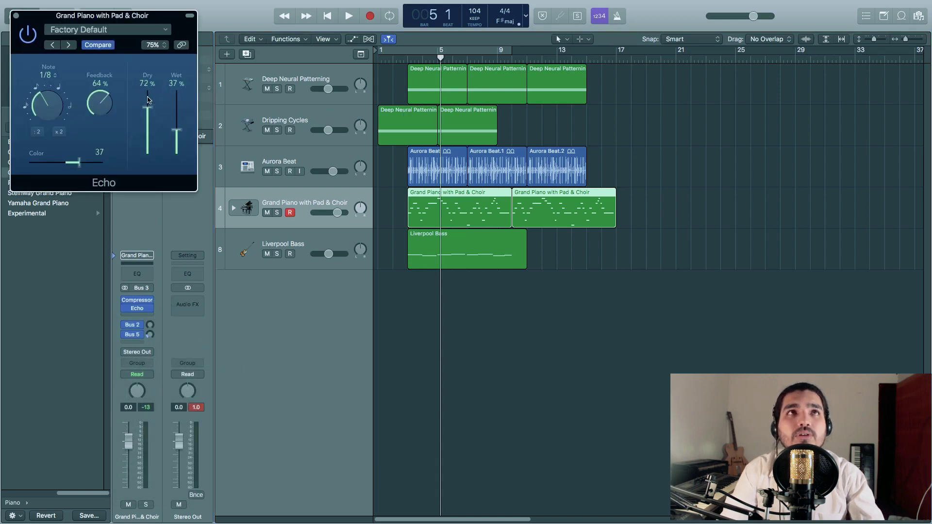
{"action": "left_click", "coordinate": [152, 110], "text": "alt"}
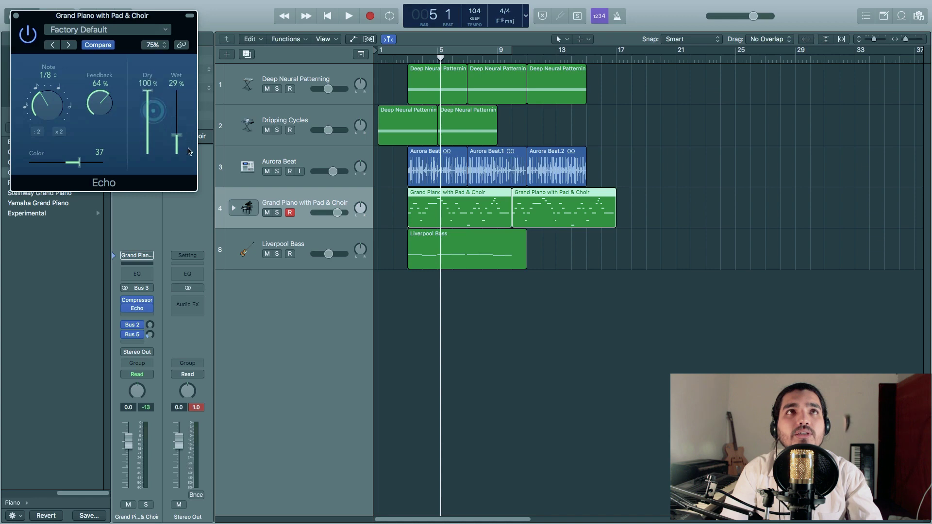
Play the arrangement from the song start to hear the piano echo, closing the Echo window, and stop playback.
{"action": "key", "text": "Return"}
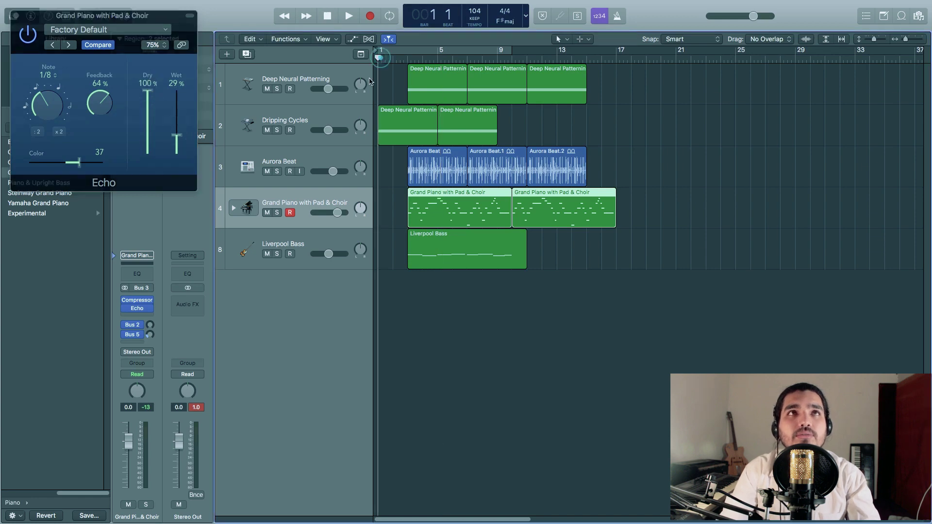
{"action": "key", "text": "space"}
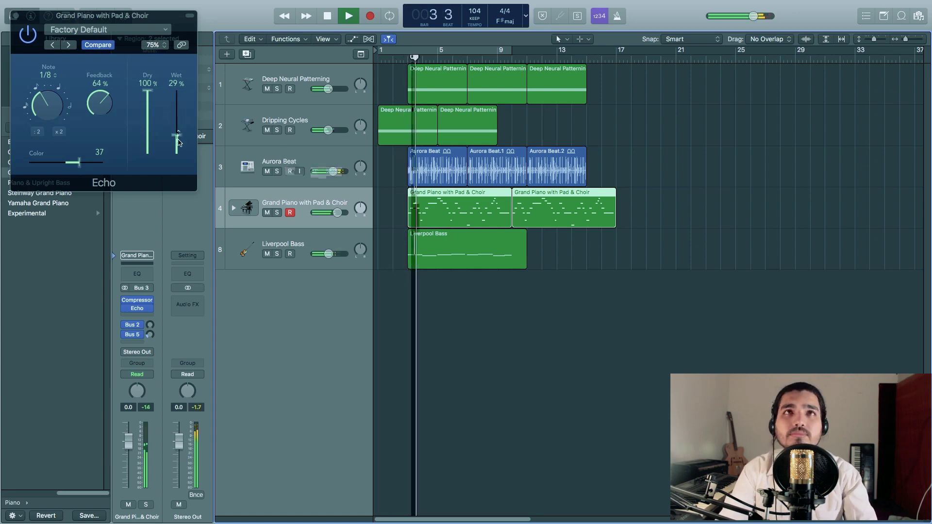
{"action": "left_click", "coordinate": [15, 15]}
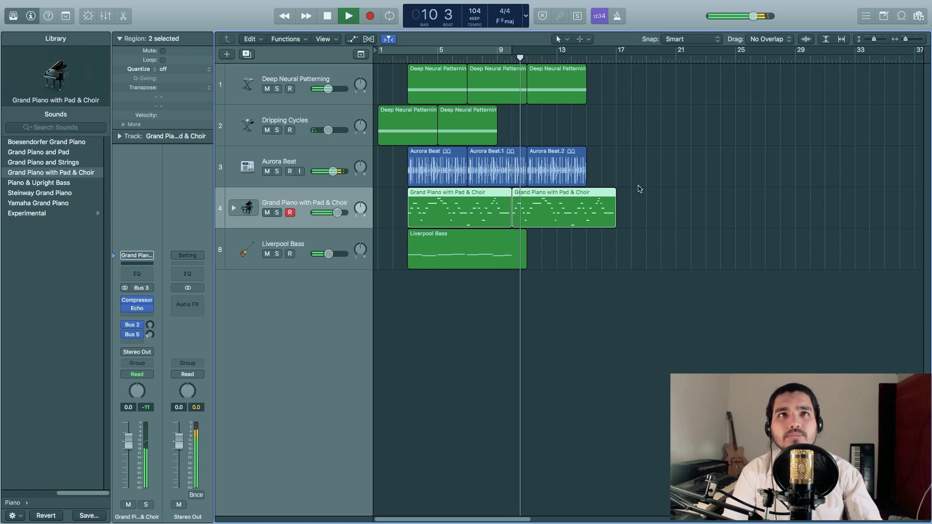
{"action": "left_click", "coordinate": [326, 18]}
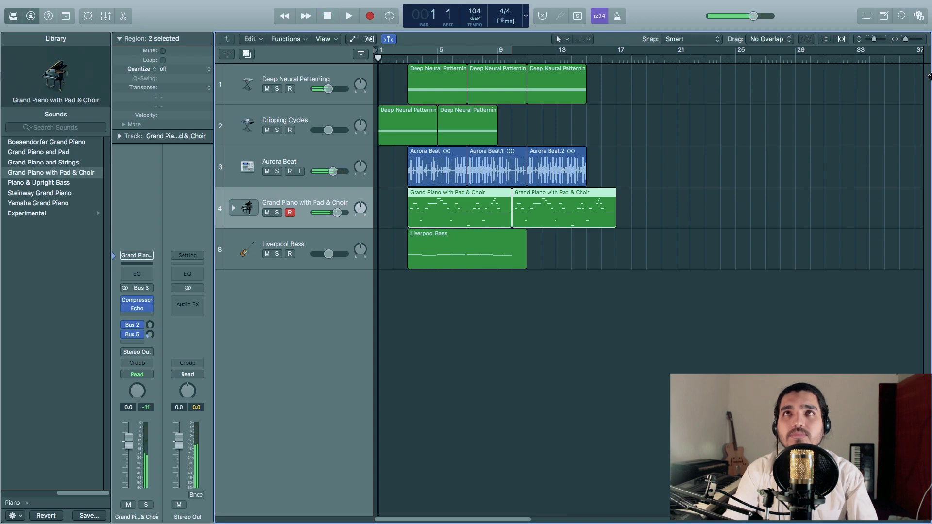